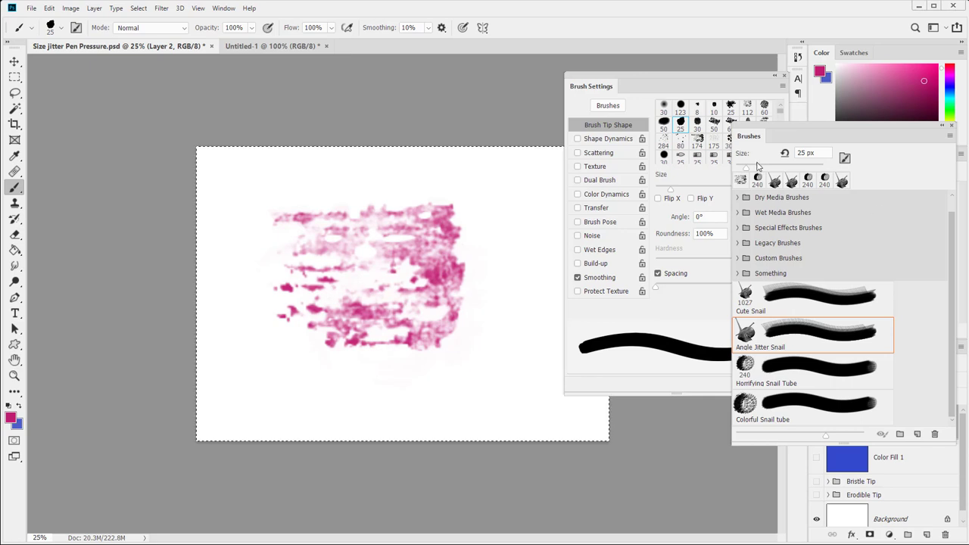
# Step: Select the Cute Snail brush and group the Brushes panel with Brush Settings, leaving Brush Settings in front
pyautogui.click(736, 302)
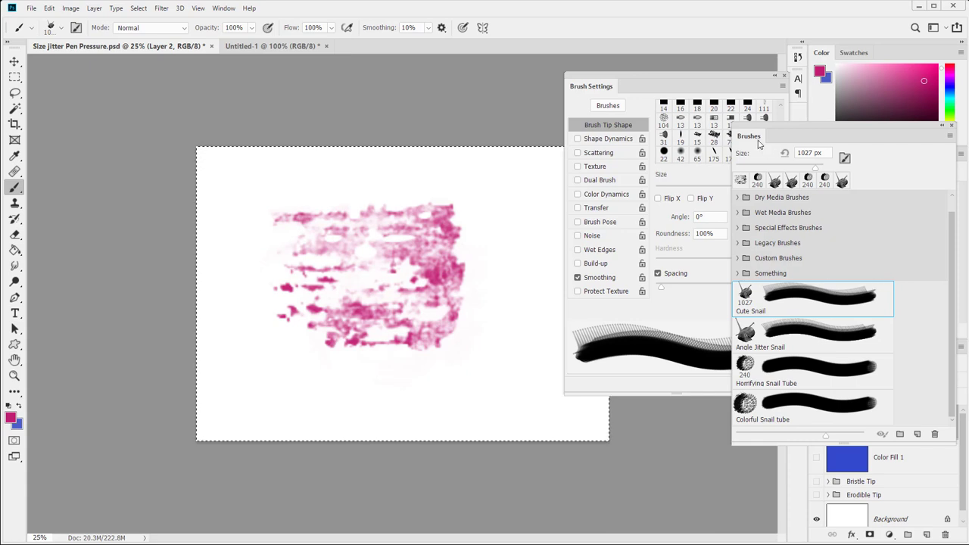
pyautogui.moveTo(759, 144); pyautogui.dragTo(657, 92)
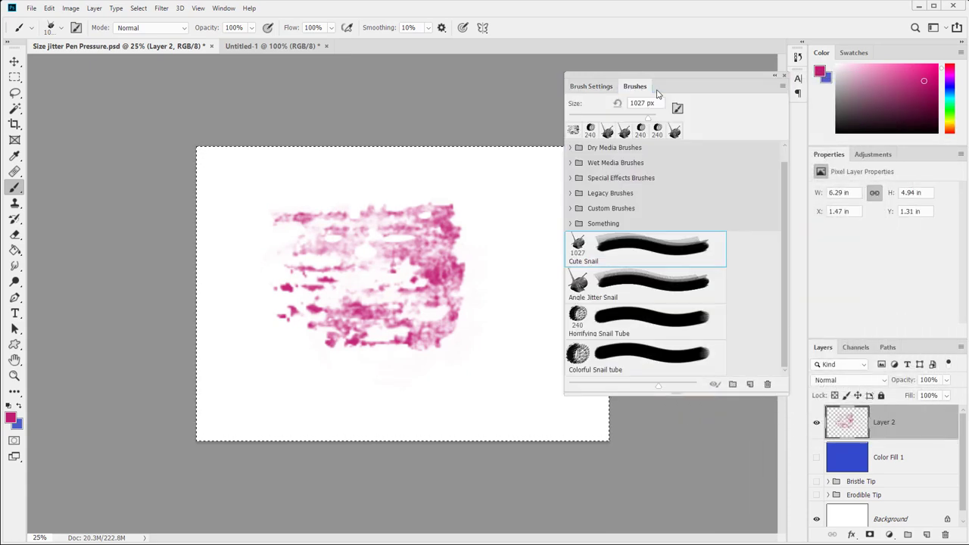
pyautogui.click(591, 86)
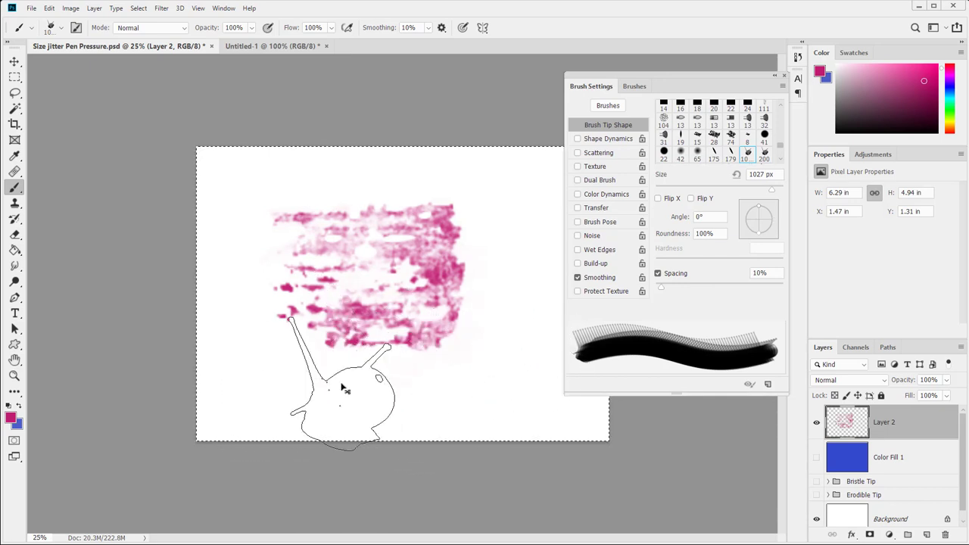
# Step: Clear the pink strokes from Layer 2 and reduce the snail brush size to 400 px
pyautogui.press('Delete')
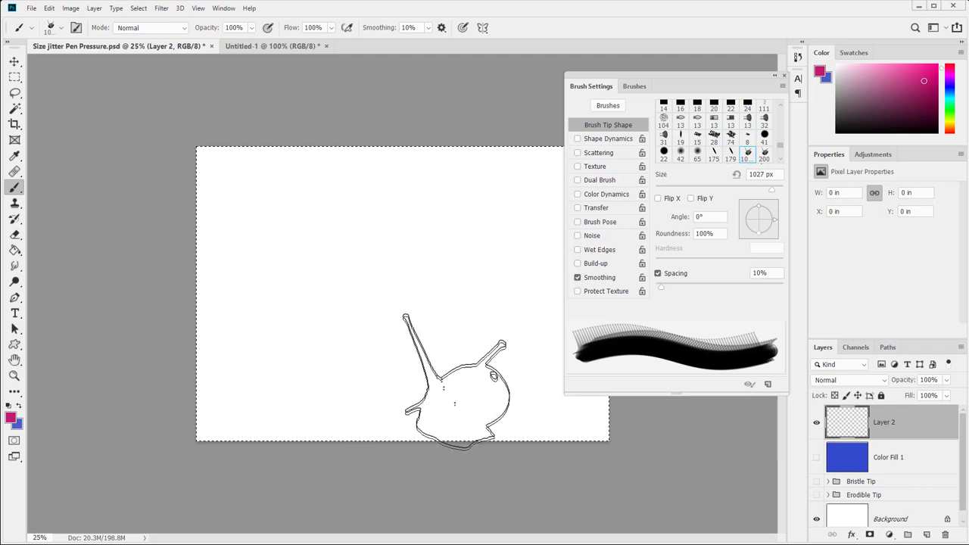
pyautogui.press('[')
pyautogui.press('[')
pyautogui.press('[')
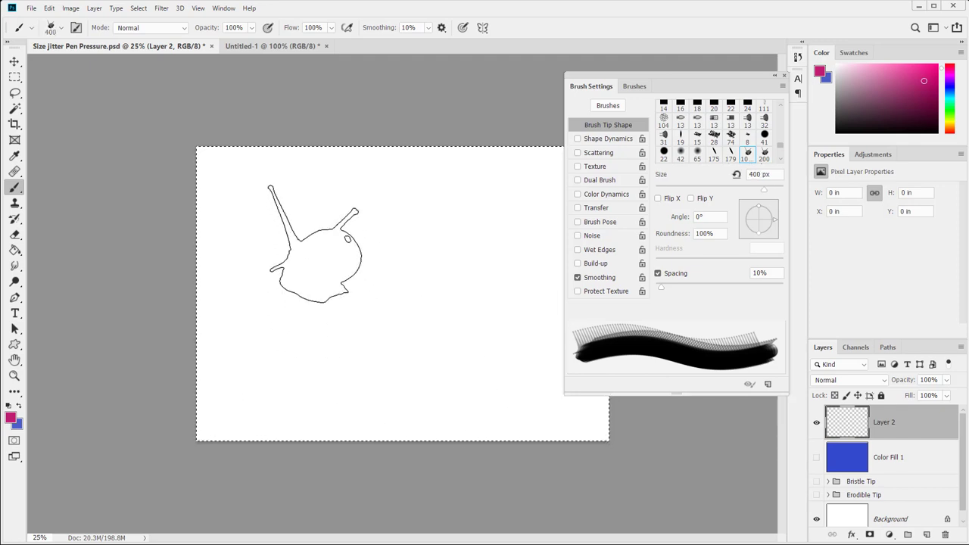
# Step: Switch to the 200 px snail tip and try changing its diameter and opacity directly on the canvas
pyautogui.press('.')
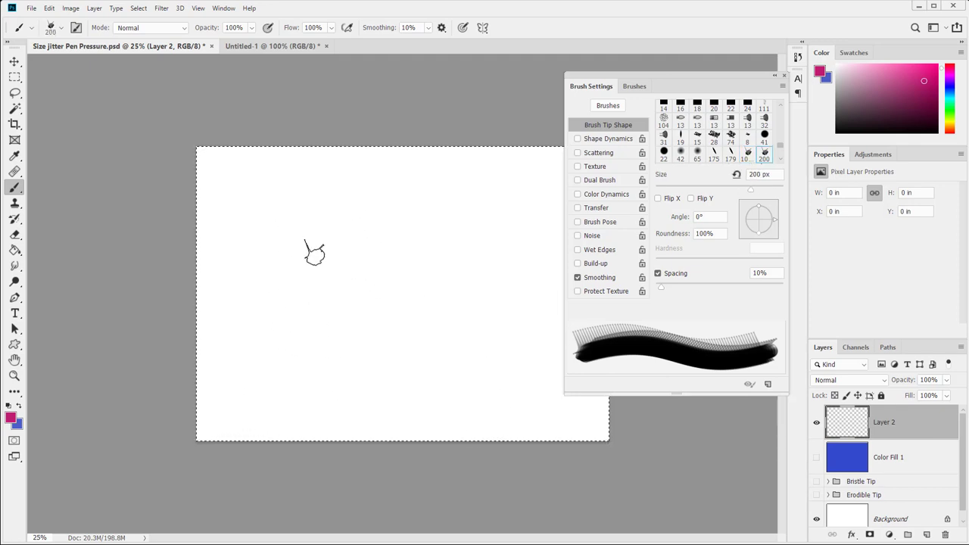
pyautogui.moveTo(317, 252)
pyautogui.mouseDown()
pyautogui.moveTo(364, 249)
pyautogui.moveTo(317, 253)
pyautogui.moveTo(362, 260)
pyautogui.moveTo(331, 273)
pyautogui.moveTo(404, 281)
pyautogui.mouseUp()
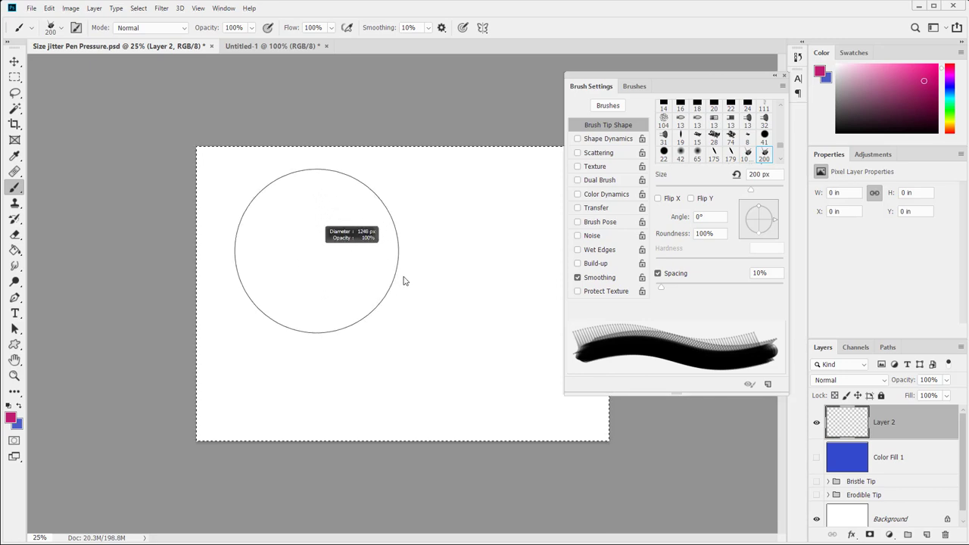
pyautogui.moveTo(404, 281)
pyautogui.mouseDown()
pyautogui.moveTo(381, 194)
pyautogui.moveTo(346, 329)
pyautogui.moveTo(336, 227)
pyautogui.moveTo(325, 232)
pyautogui.mouseUp()
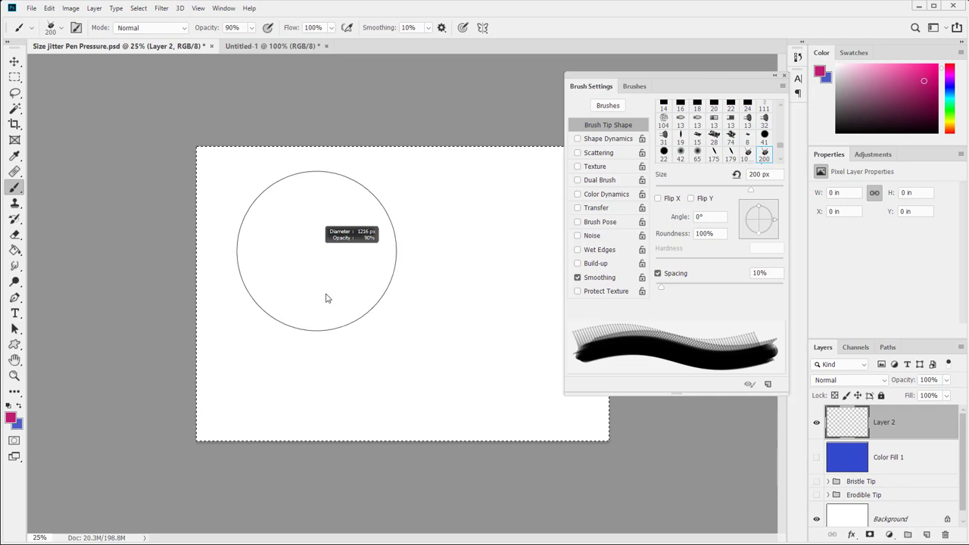
pyautogui.moveTo(337, 195)
pyautogui.mouseDown()
pyautogui.moveTo(330, 412)
pyautogui.moveTo(334, 366)
pyautogui.mouseUp()
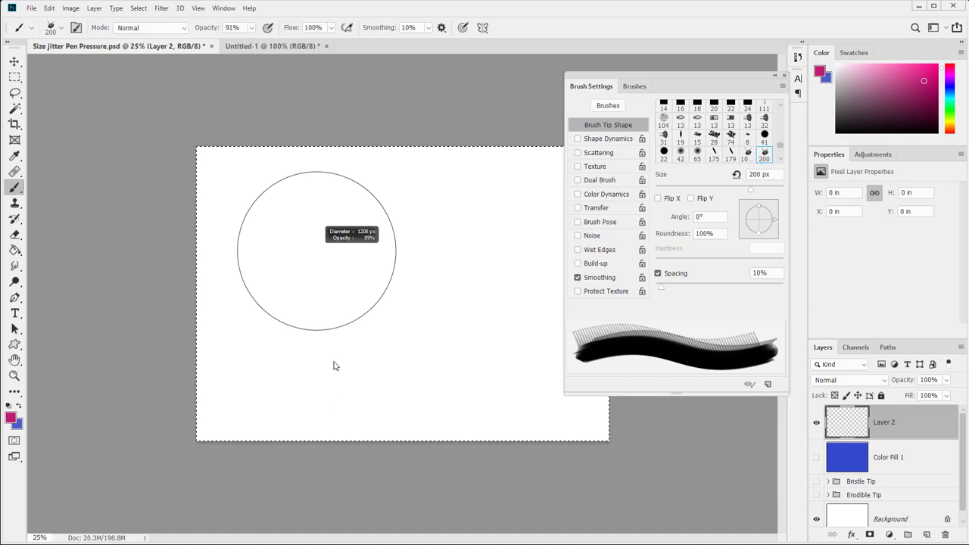
pyautogui.moveTo(336, 231)
pyautogui.mouseDown()
pyautogui.moveTo(336, 219)
pyautogui.moveTo(335, 317)
pyautogui.mouseUp()
pyautogui.moveTo(334, 376)
pyautogui.mouseDown()
pyautogui.moveTo(333, 230)
pyautogui.moveTo(340, 288)
pyautogui.moveTo(360, 273)
pyautogui.moveTo(368, 244)
pyautogui.moveTo(339, 309)
pyautogui.mouseUp()
pyautogui.moveTo(335, 269); pyautogui.dragTo(328, 440)
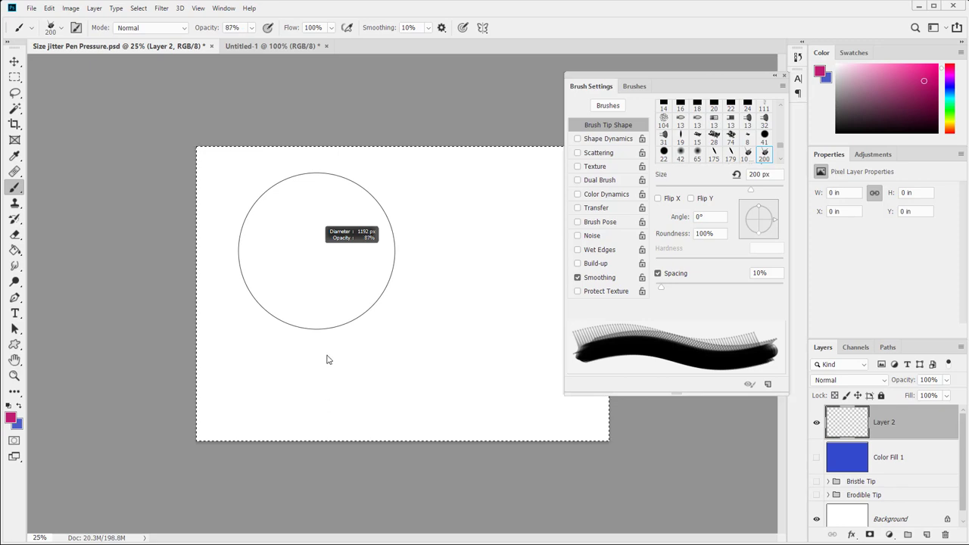
pyautogui.moveTo(328, 359); pyautogui.dragTo(329, 209)
# Step: Size the Cute Snail brush to 672 px at 100% opacity and stamp one snail in the canvas's upper left area
pyautogui.moveTo(330, 135)
pyautogui.mouseDown()
pyautogui.moveTo(323, 406)
pyautogui.moveTo(288, 403)
pyautogui.mouseUp()
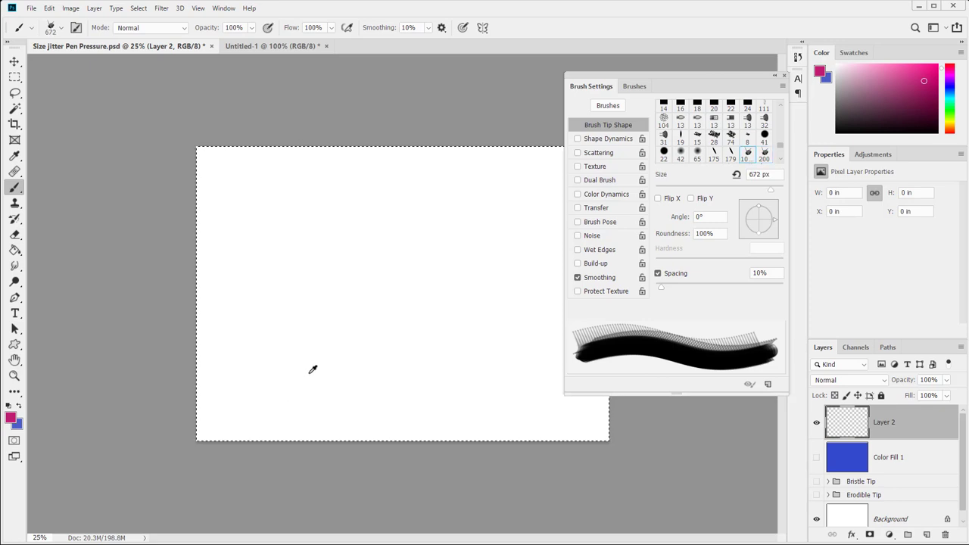
pyautogui.moveTo(289, 275)
pyautogui.mouseDown()
pyautogui.moveTo(333, 333)
pyautogui.moveTo(382, 248)
pyautogui.moveTo(373, 266)
pyautogui.moveTo(346, 272)
pyautogui.moveTo(343, 263)
pyautogui.mouseUp()
pyautogui.click(326, 236)
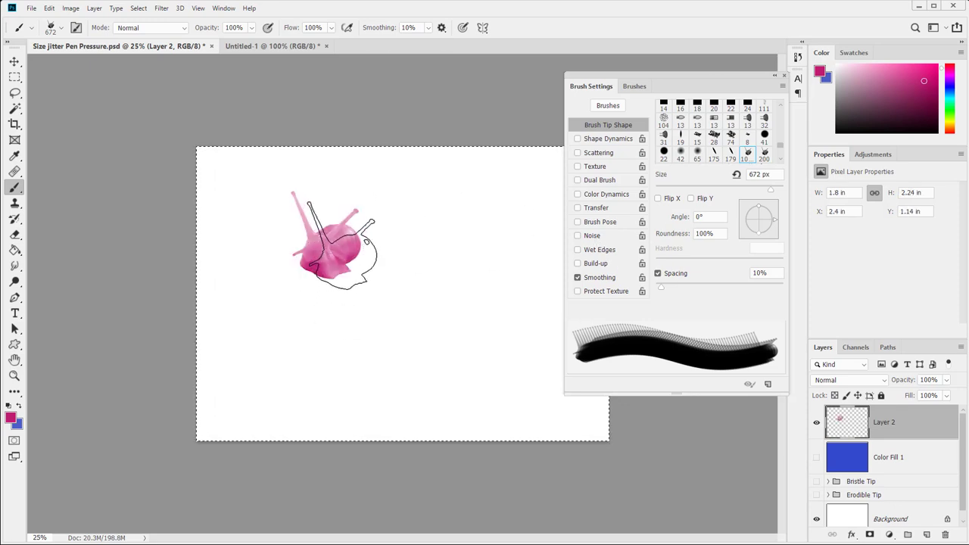
# Step: Enable Noise for the snail brush and stamp a second snail to the right of the first
pyautogui.click(14, 375)
pyautogui.moveTo(277, 203); pyautogui.dragTo(355, 316)
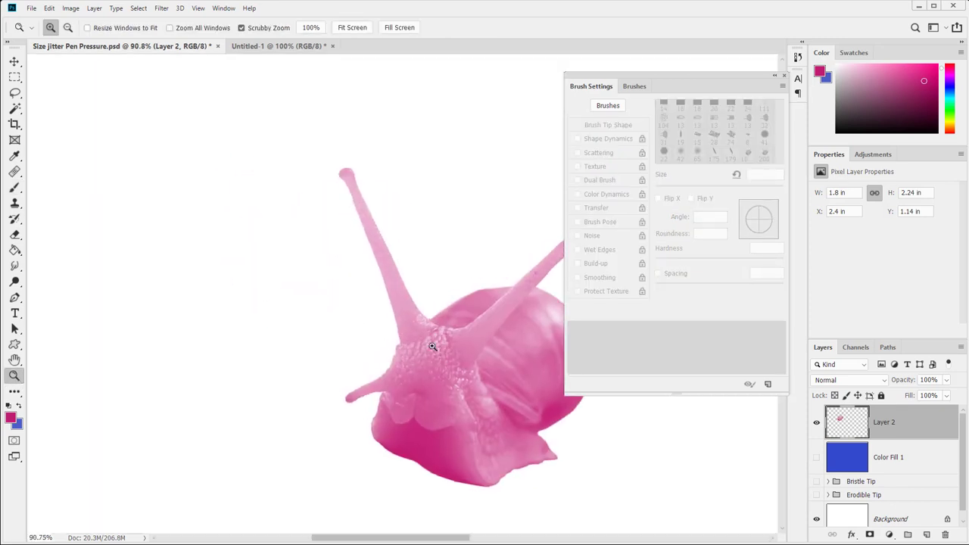
pyautogui.moveTo(431, 346); pyautogui.dragTo(245, 270)
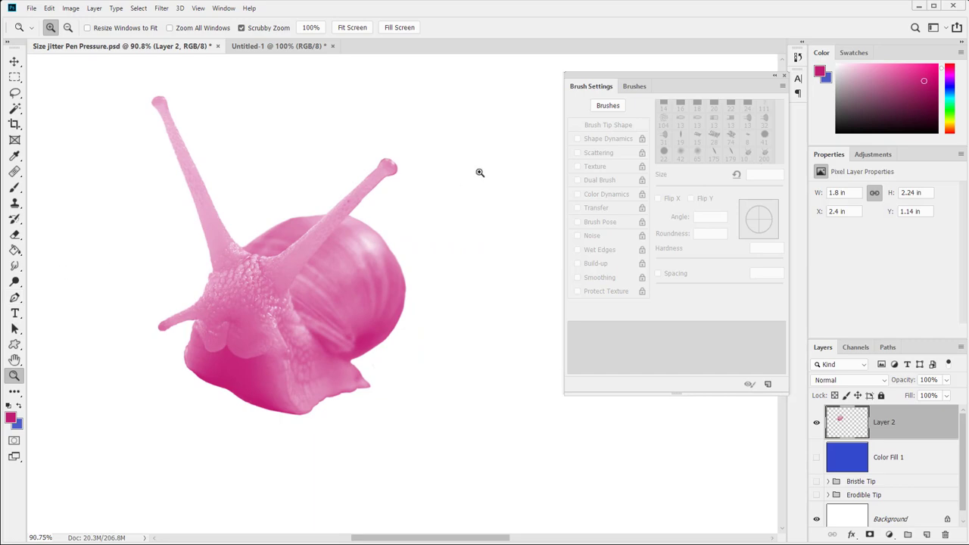
pyautogui.moveTo(670, 76); pyautogui.dragTo(672, 76)
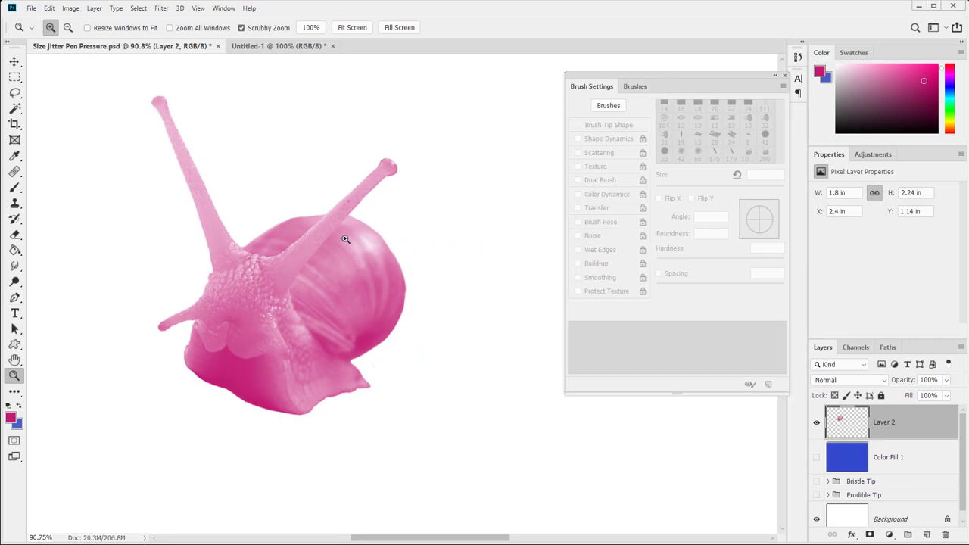
pyautogui.press('b')
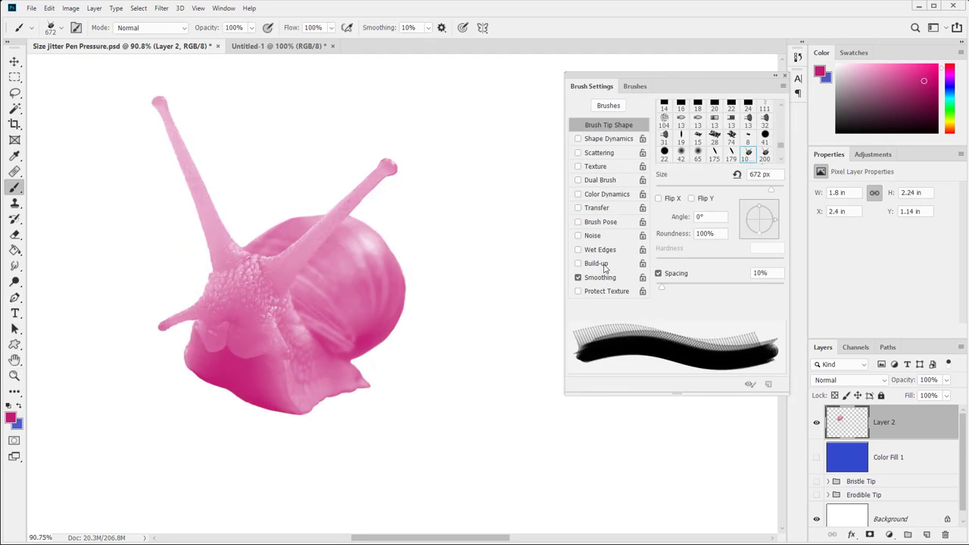
pyautogui.click(578, 236)
pyautogui.moveTo(396, 285); pyautogui.dragTo(201, 318)
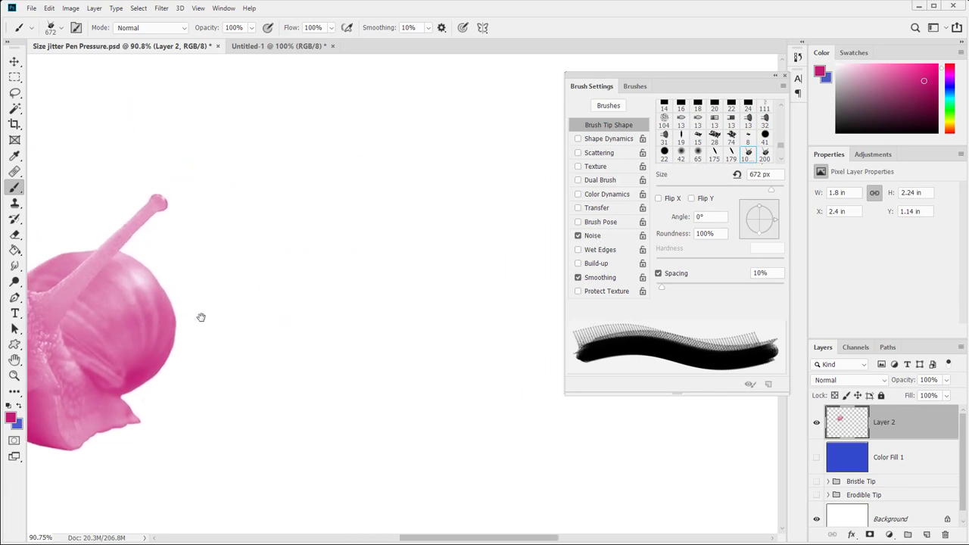
pyautogui.moveTo(403, 291)
pyautogui.mouseDown()
pyautogui.moveTo(418, 287)
pyautogui.moveTo(361, 283)
pyautogui.moveTo(363, 268)
pyautogui.moveTo(325, 273)
pyautogui.moveTo(338, 314)
pyautogui.mouseUp()
pyautogui.click(363, 268)
# Step: Examine the noise grain on the second snail's tentacles and body, comparing it with the first snail
pyautogui.press('z')
pyautogui.moveTo(301, 278); pyautogui.dragTo(220, 280)
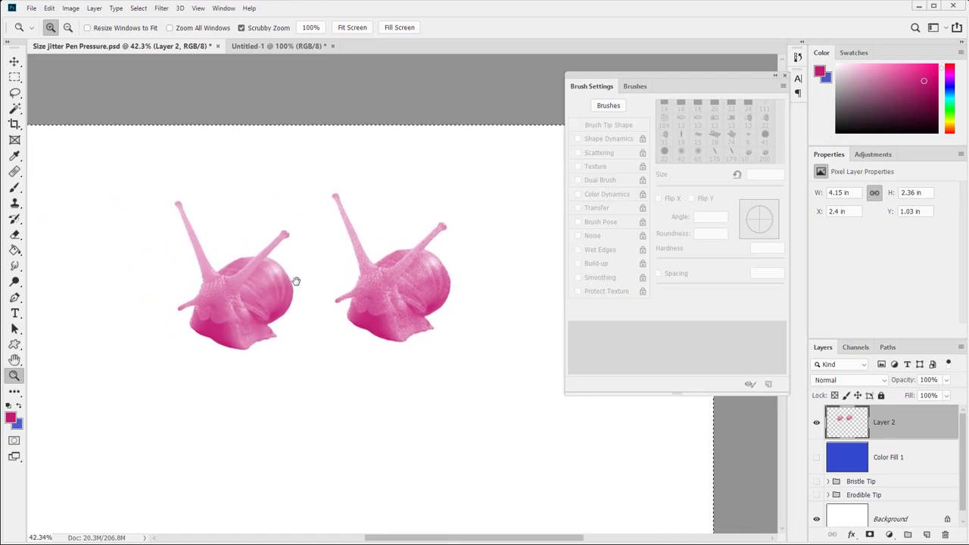
pyautogui.moveTo(269, 328); pyautogui.dragTo(281, 304)
pyautogui.moveTo(284, 240); pyautogui.dragTo(225, 215)
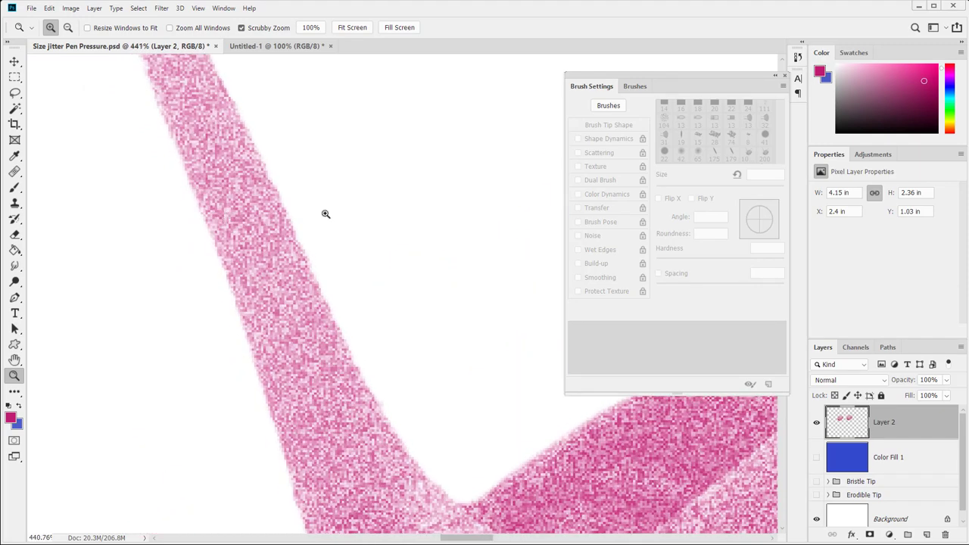
pyautogui.moveTo(279, 238); pyautogui.dragTo(219, 259)
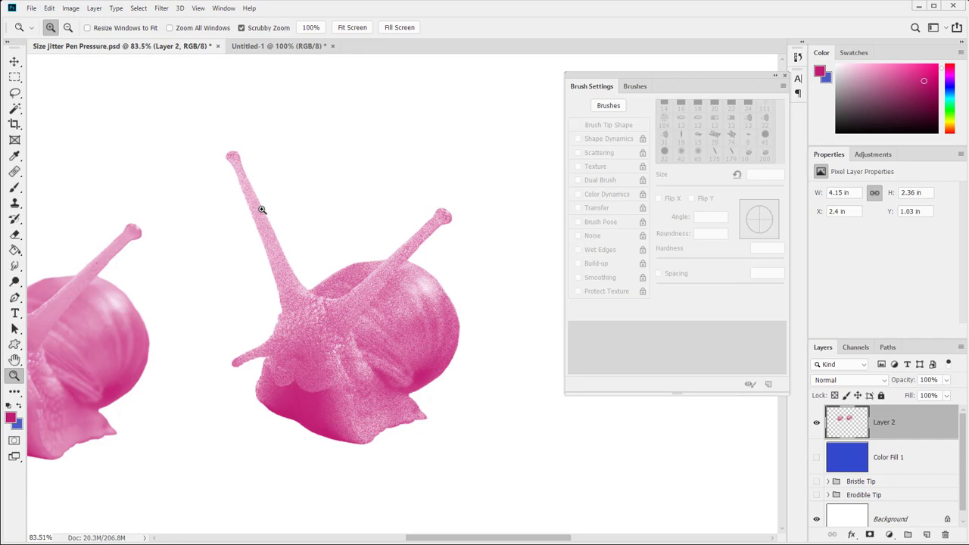
pyautogui.moveTo(266, 216); pyautogui.dragTo(293, 260)
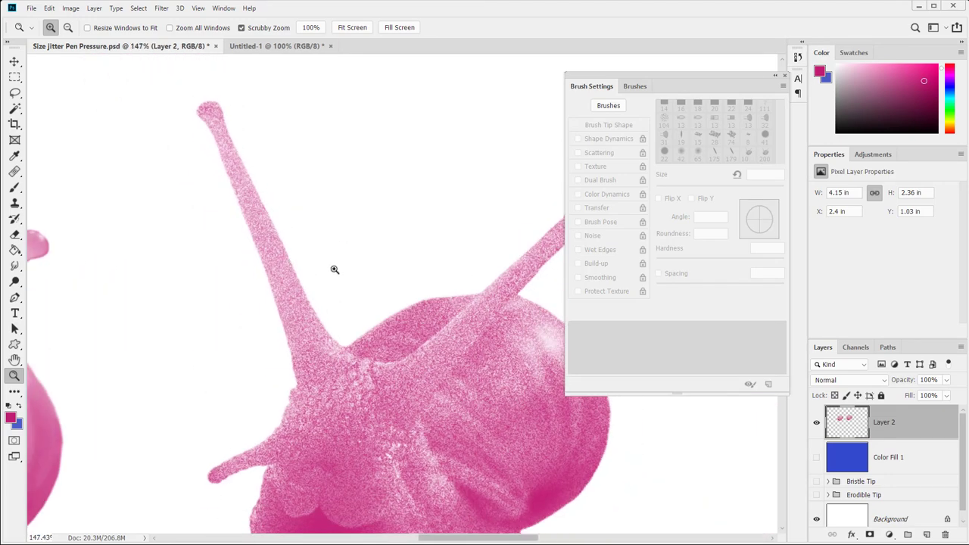
pyautogui.moveTo(301, 310); pyautogui.dragTo(318, 319)
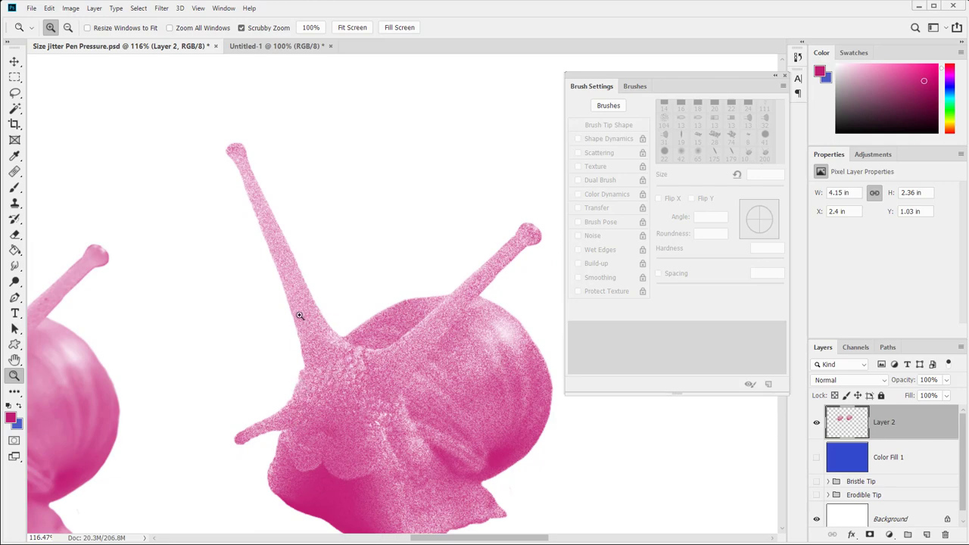
pyautogui.moveTo(114, 329); pyautogui.dragTo(171, 376)
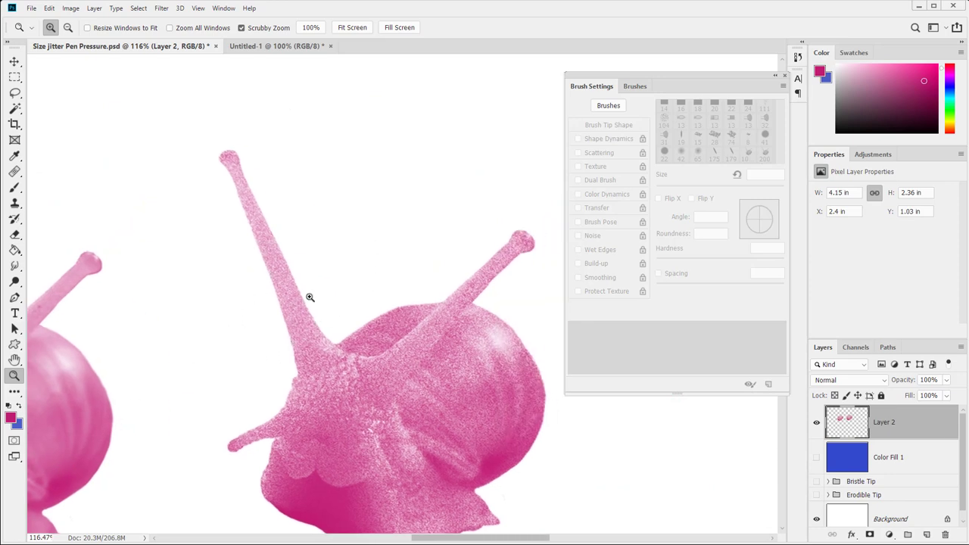
pyautogui.keyDown('alt'); pyautogui.click(405, 292); pyautogui.keyUp('alt')
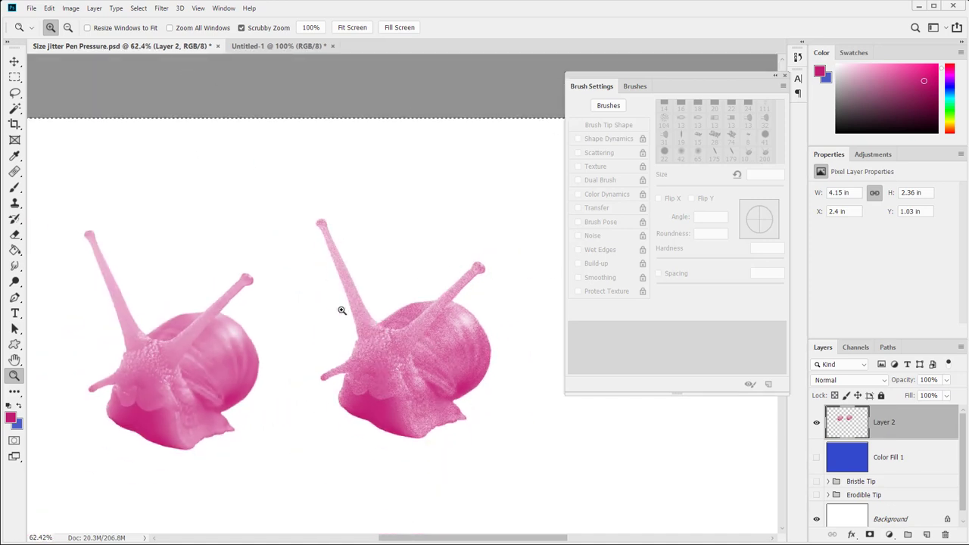
pyautogui.moveTo(417, 339); pyautogui.dragTo(299, 323)
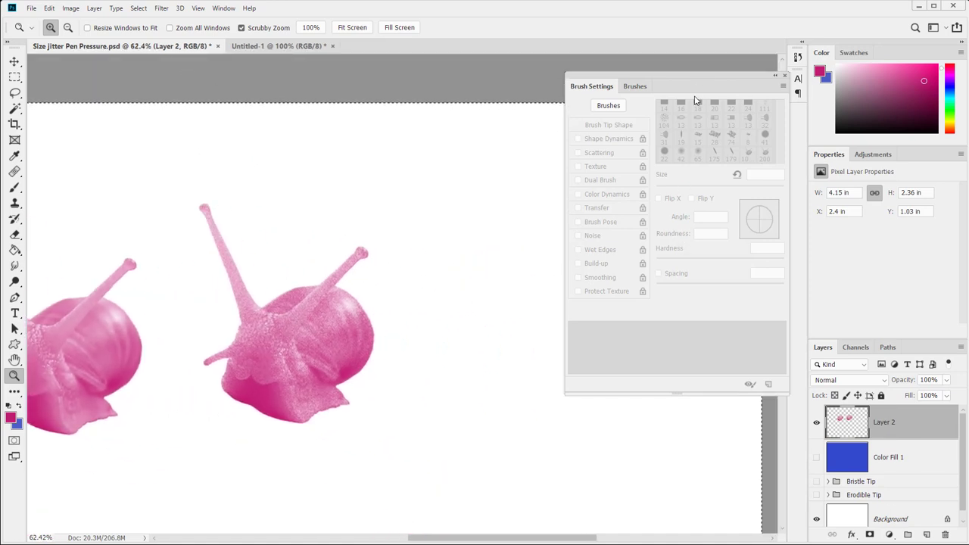
# Step: Replace Noise with Wet Edges in the brush settings and paint a broad stroke to the right of the noisy snail
pyautogui.press('b')
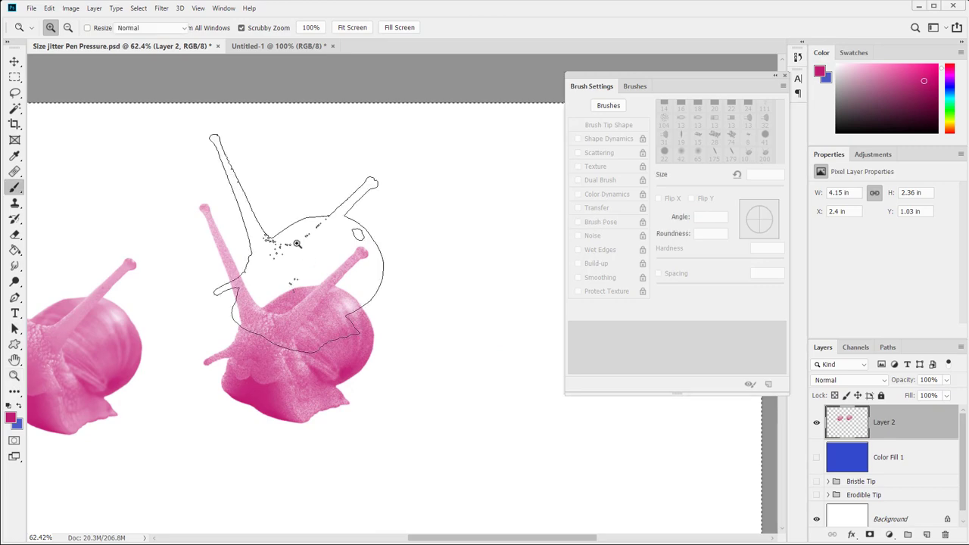
pyautogui.moveTo(311, 311); pyautogui.dragTo(196, 316)
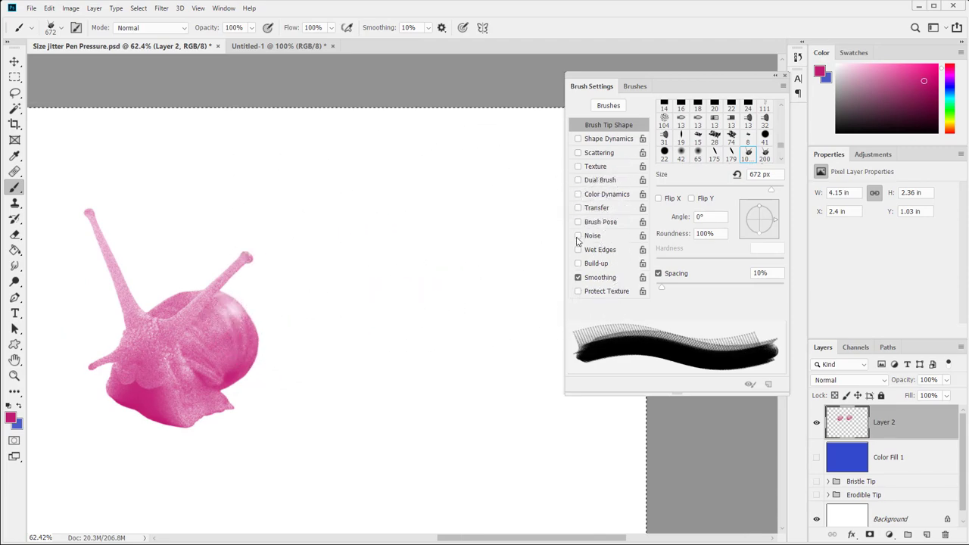
pyautogui.click(579, 250)
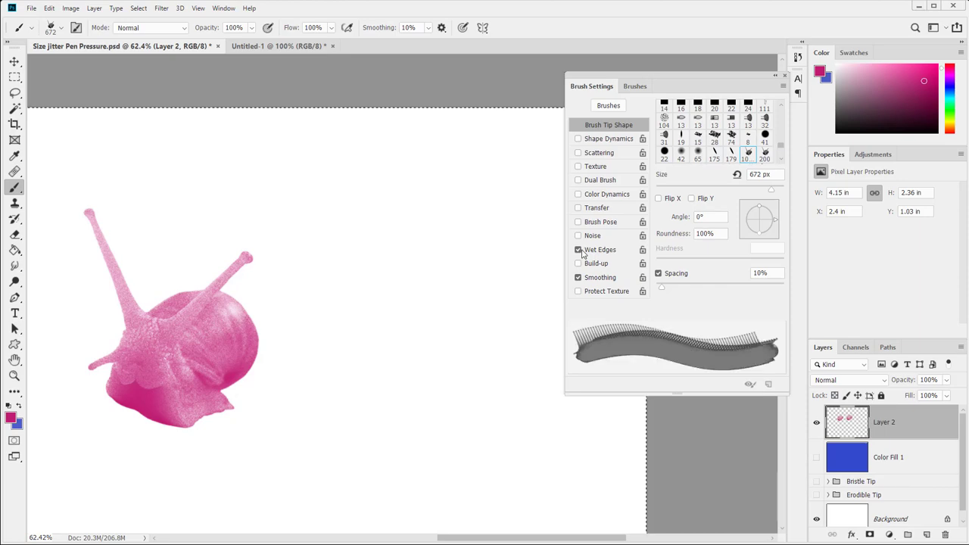
pyautogui.moveTo(424, 227)
pyautogui.mouseDown()
pyautogui.moveTo(394, 219)
pyautogui.moveTo(299, 326)
pyautogui.moveTo(477, 390)
pyautogui.moveTo(381, 129)
pyautogui.mouseUp()
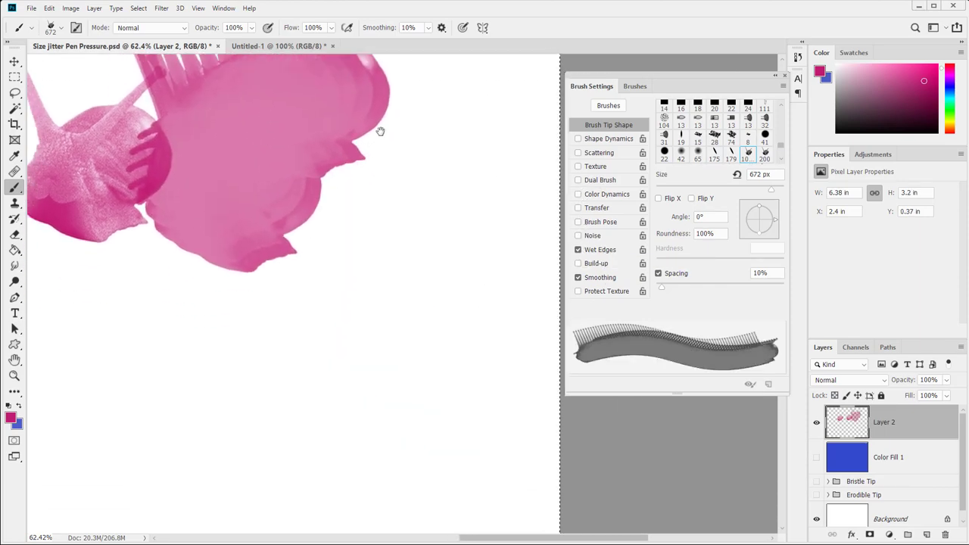
# Step: Stamp two separate snails with Wet Edges in the empty area below the earlier snails and stroke
pyautogui.moveTo(350, 250); pyautogui.dragTo(449, 228)
pyautogui.click(428, 308)
pyautogui.click(147, 353)
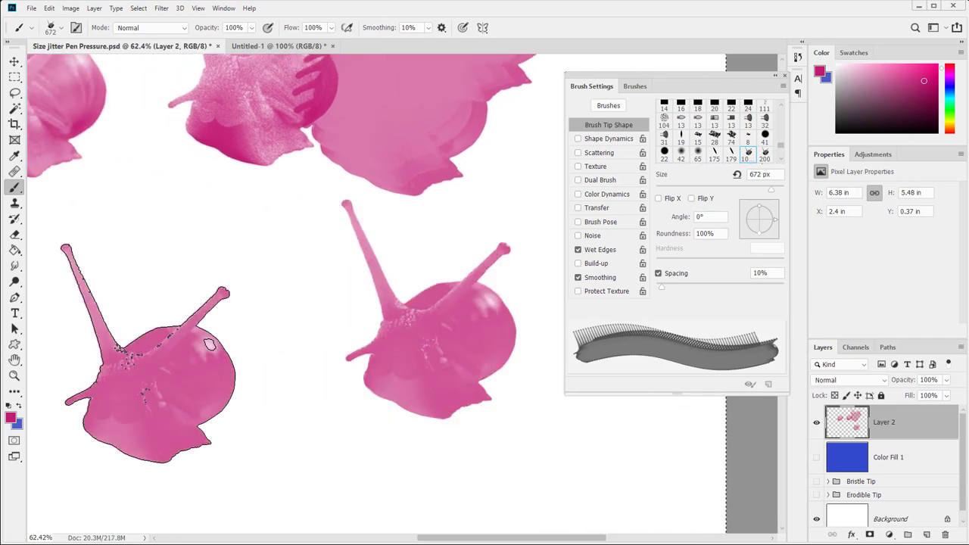
# Step: Examine the outlines and tones of the Wet Edges snail up close and compare them with a plain snail
pyautogui.moveTo(151, 310); pyautogui.dragTo(280, 241)
pyautogui.press('z')
pyautogui.moveTo(234, 261)
pyautogui.mouseDown()
pyautogui.moveTo(296, 281)
pyautogui.moveTo(327, 362)
pyautogui.moveTo(262, 237)
pyautogui.mouseUp()
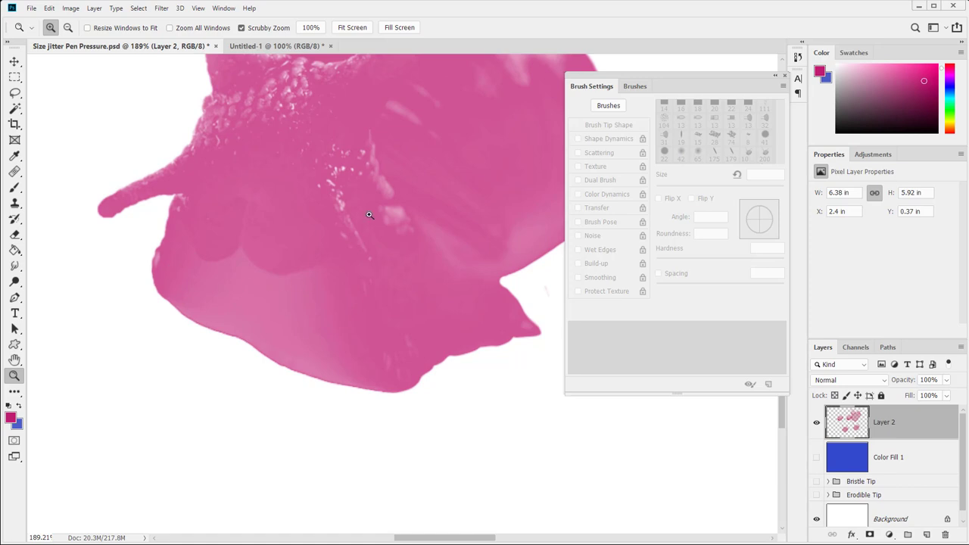
pyautogui.moveTo(368, 215); pyautogui.dragTo(296, 432)
pyautogui.moveTo(253, 277); pyautogui.dragTo(300, 231)
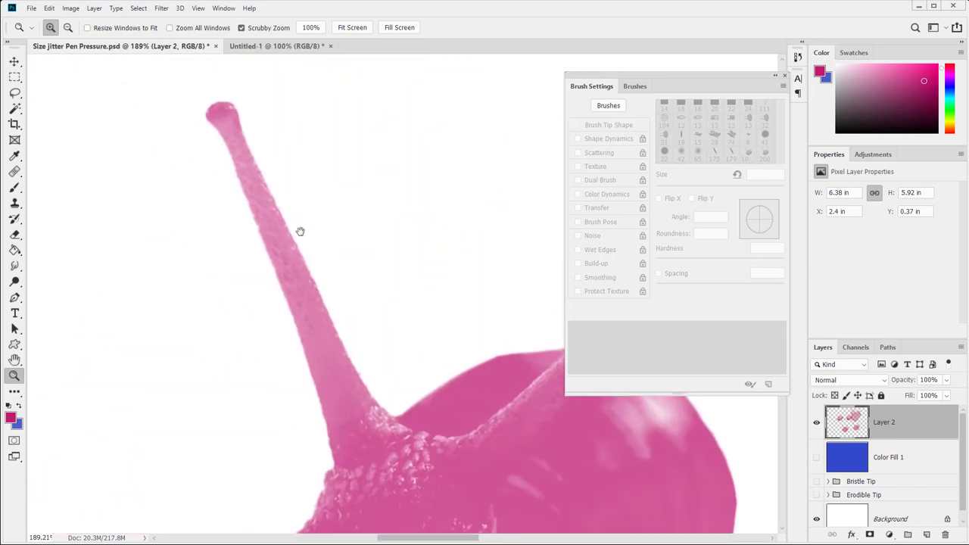
pyautogui.moveTo(348, 359); pyautogui.dragTo(200, 58)
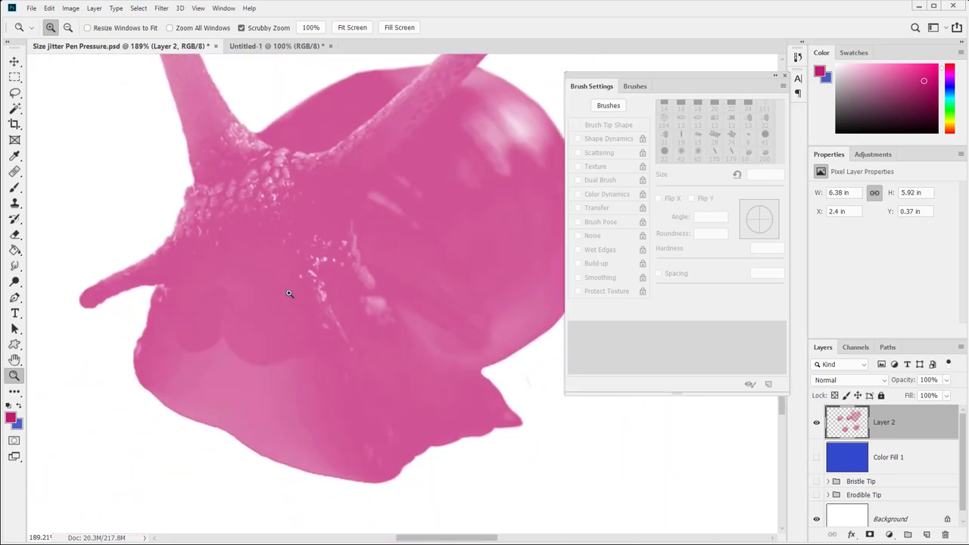
pyautogui.scroll(-10, 207, 171)
pyautogui.scroll(9, 378, 442)
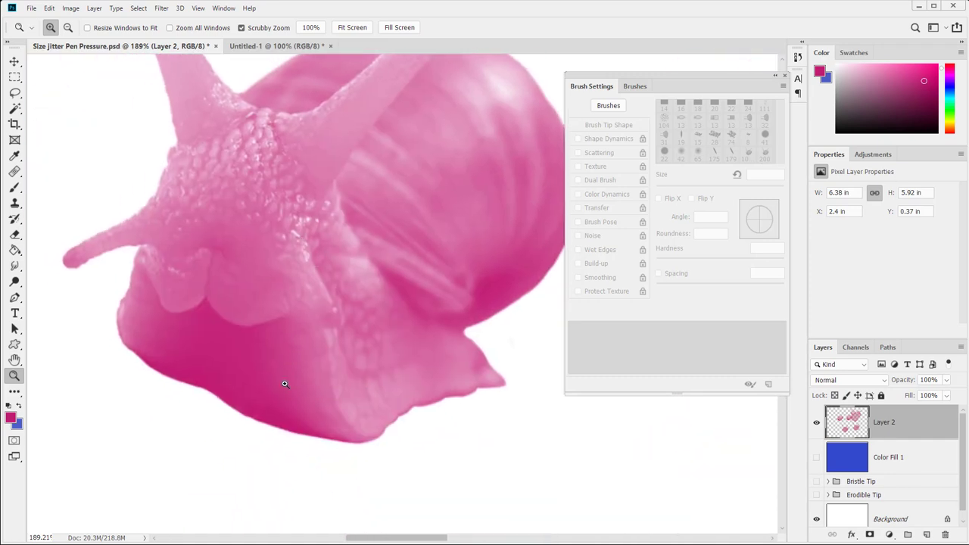
pyautogui.scroll(5, 340, 518)
pyautogui.scroll(-6, 368, 396)
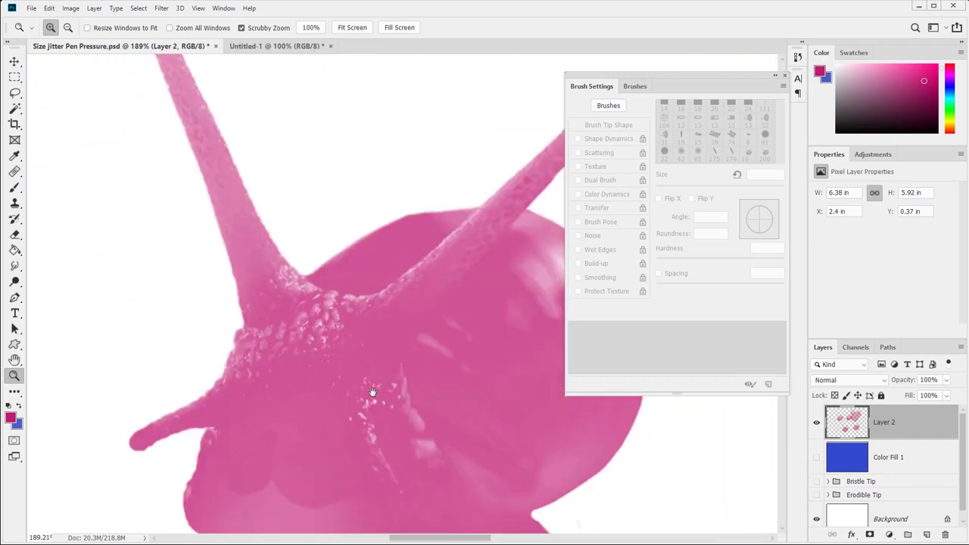
# Step: Add a new empty layer above Layer 2 and hide Layer 2
pyautogui.moveTo(287, 280); pyautogui.dragTo(505, 238)
pyautogui.keyDown('alt'); pyautogui.click(318, 283); pyautogui.keyUp('alt')
pyautogui.keyDown('alt'); pyautogui.click(318, 284); pyautogui.keyUp('alt')
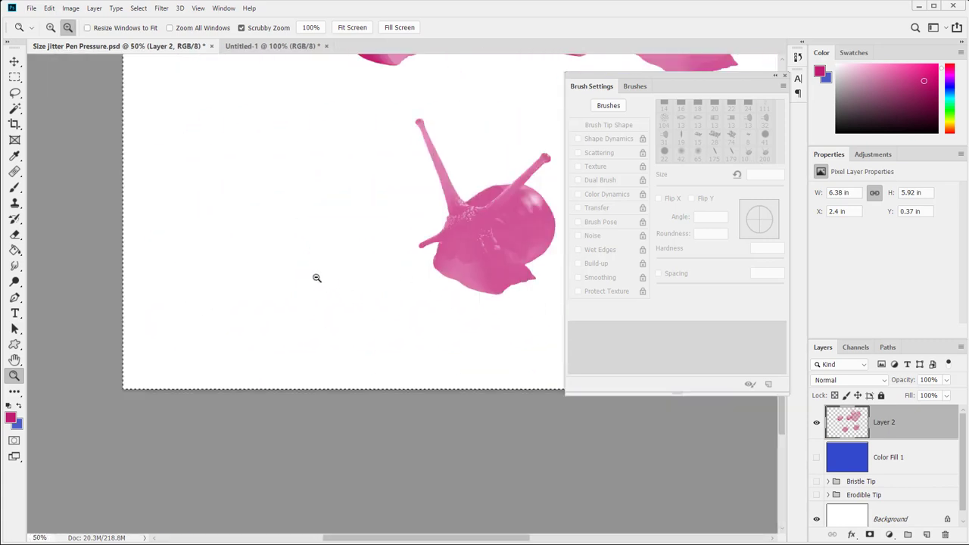
pyautogui.keyDown('alt'); pyautogui.click(318, 283); pyautogui.keyUp('alt')
pyautogui.press('b')
pyautogui.moveTo(228, 240); pyautogui.dragTo(149, 313)
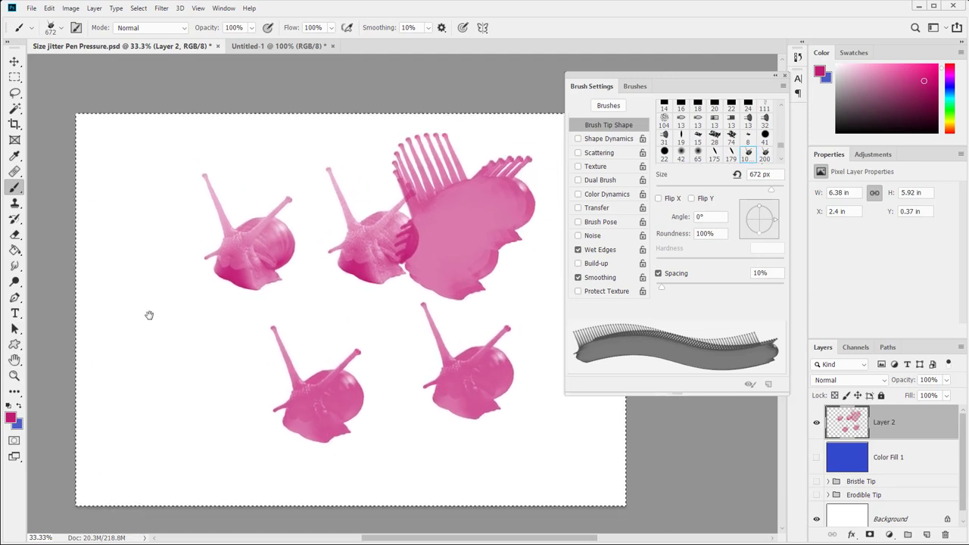
pyautogui.click(926, 534)
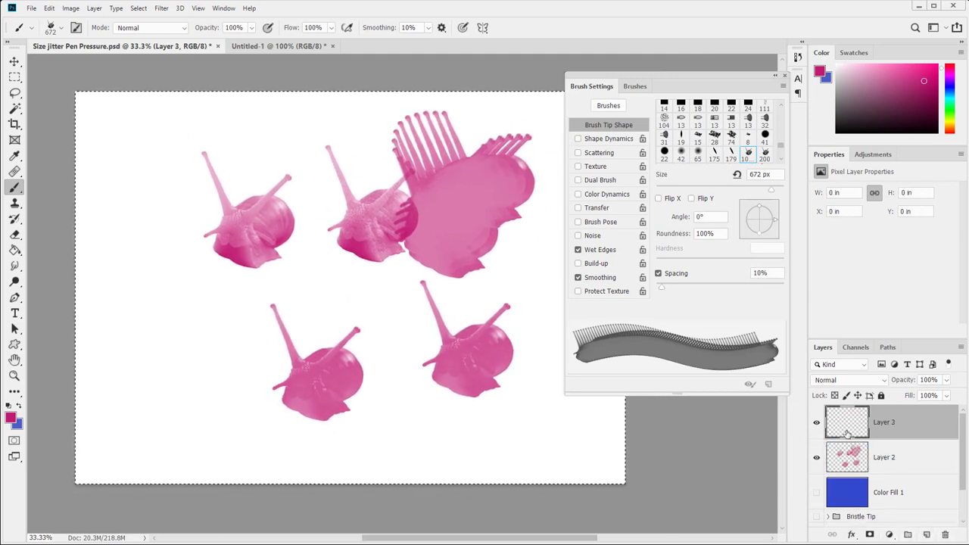
pyautogui.click(816, 457)
# Step: Reduce the brush size to 200 px, paint a large S-shaped Wet Edges stroke on Layer 3, and stamp one snail beside it
pyautogui.press('[')
pyautogui.press('[')
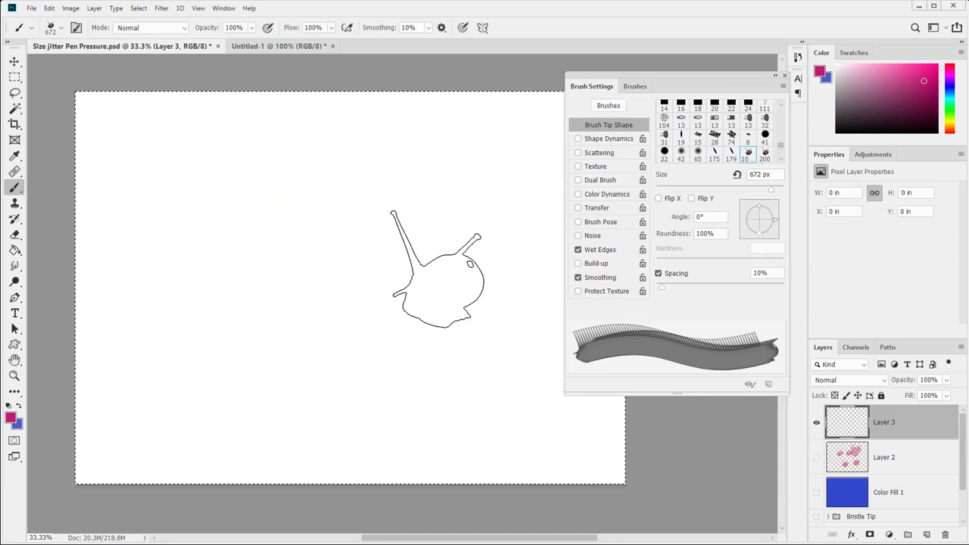
pyautogui.press('[')
pyautogui.press('[')
pyautogui.press('[')
pyautogui.moveTo(522, 179)
pyautogui.mouseDown()
pyautogui.moveTo(314, 181)
pyautogui.moveTo(216, 267)
pyautogui.moveTo(388, 318)
pyautogui.moveTo(334, 398)
pyautogui.moveTo(267, 400)
pyautogui.mouseUp()
pyautogui.click(177, 372)
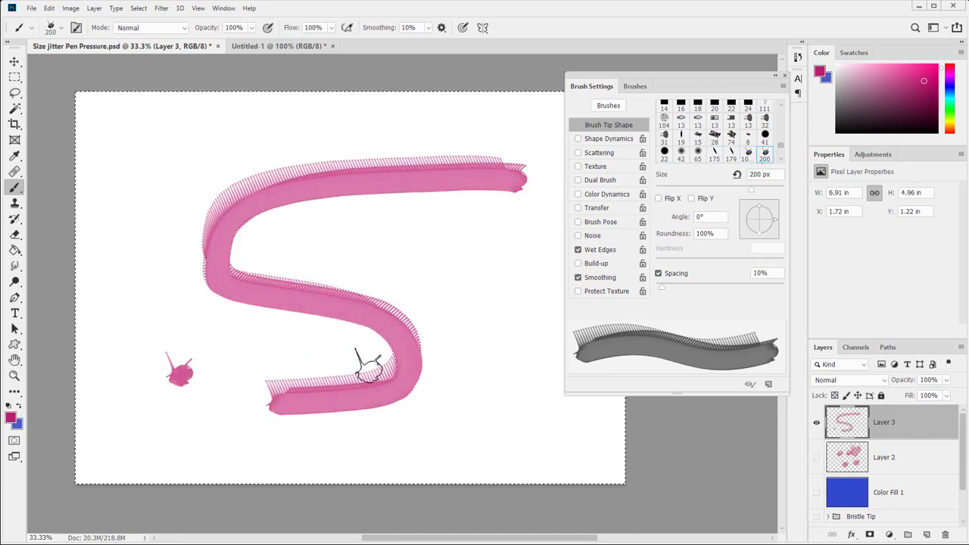
# Step: Paint a looping stroke across the S curve, then add a snail stamp and short overlapping strokes inside and to the left of the curve
pyautogui.moveTo(447, 271)
pyautogui.mouseDown()
pyautogui.moveTo(474, 302)
pyautogui.moveTo(456, 383)
pyautogui.mouseUp()
pyautogui.moveTo(431, 349)
pyautogui.mouseDown()
pyautogui.moveTo(476, 256)
pyautogui.moveTo(525, 294)
pyautogui.moveTo(465, 374)
pyautogui.moveTo(452, 279)
pyautogui.moveTo(421, 282)
pyautogui.mouseUp()
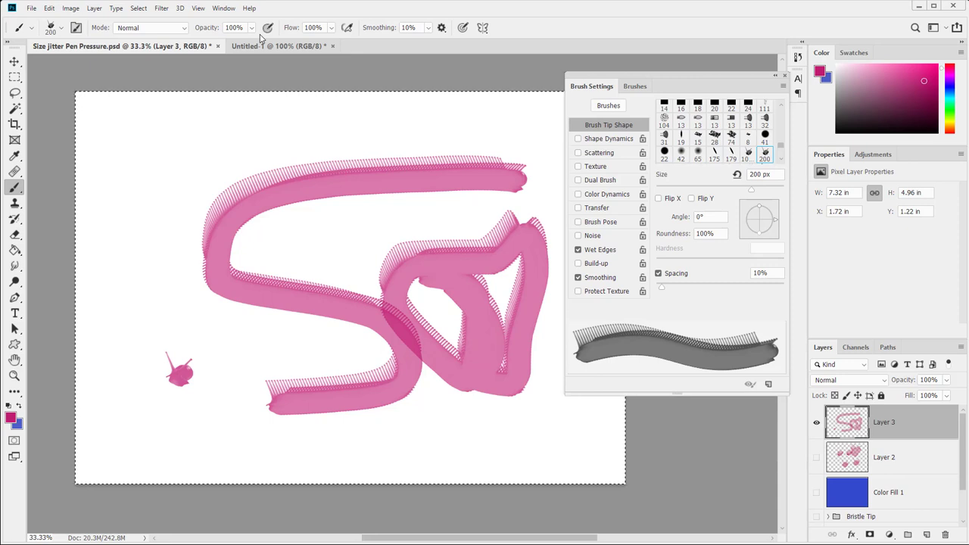
pyautogui.click(337, 240)
pyautogui.click(391, 217)
pyautogui.moveTo(392, 218); pyautogui.dragTo(367, 266)
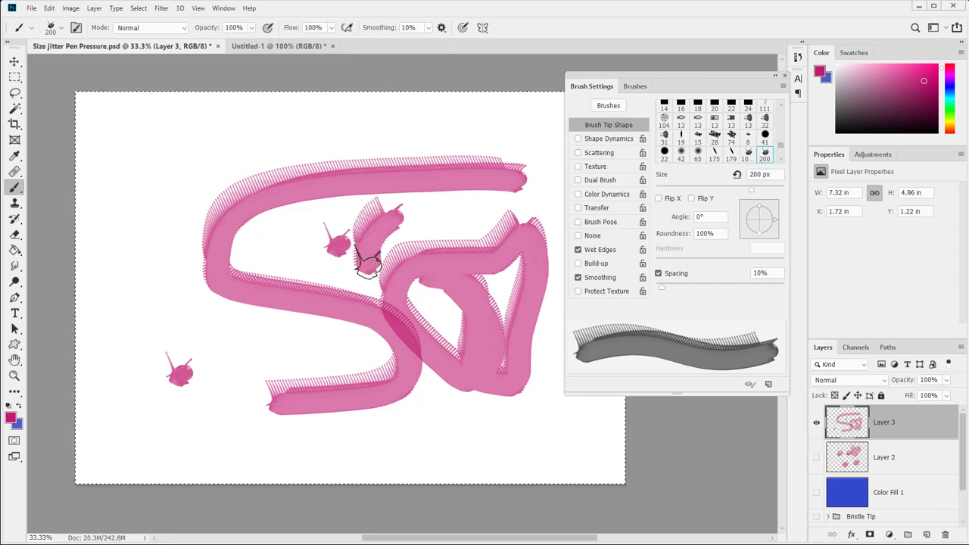
pyautogui.moveTo(162, 266); pyautogui.dragTo(164, 274)
pyautogui.moveTo(219, 318)
pyautogui.mouseDown()
pyautogui.moveTo(199, 332)
pyautogui.moveTo(193, 310)
pyautogui.moveTo(256, 317)
pyautogui.moveTo(235, 358)
pyautogui.moveTo(211, 337)
pyautogui.moveTo(247, 351)
pyautogui.mouseUp()
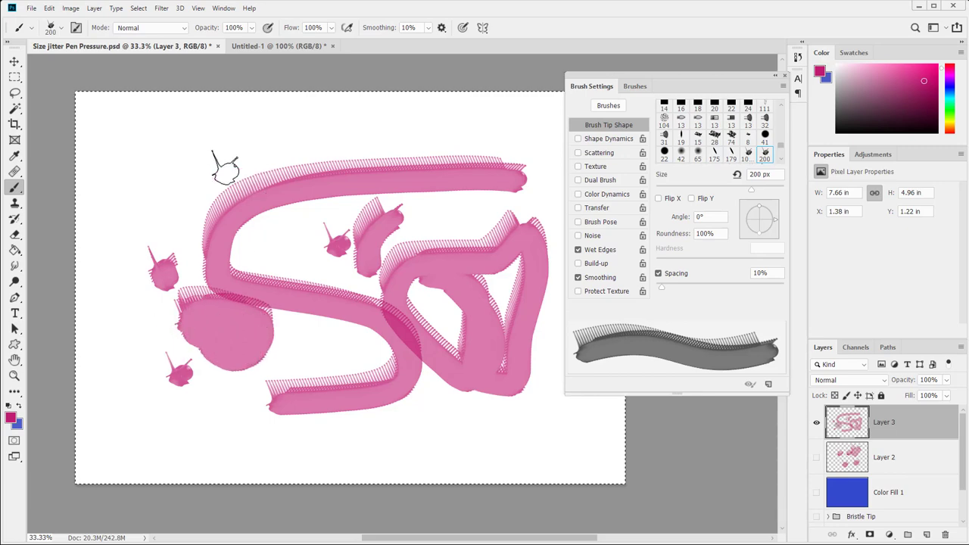
# Step: Stamp one single snail above the S curve and a second one beside it with repeated overlapping stamps
pyautogui.press('z')
pyautogui.moveTo(89, 144); pyautogui.dragTo(119, 168)
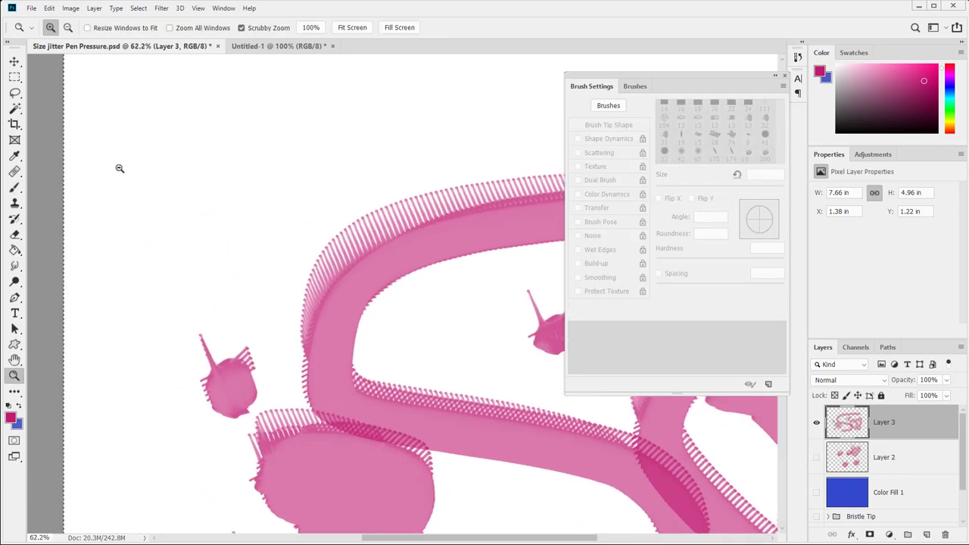
pyautogui.press('b')
pyautogui.click(187, 151)
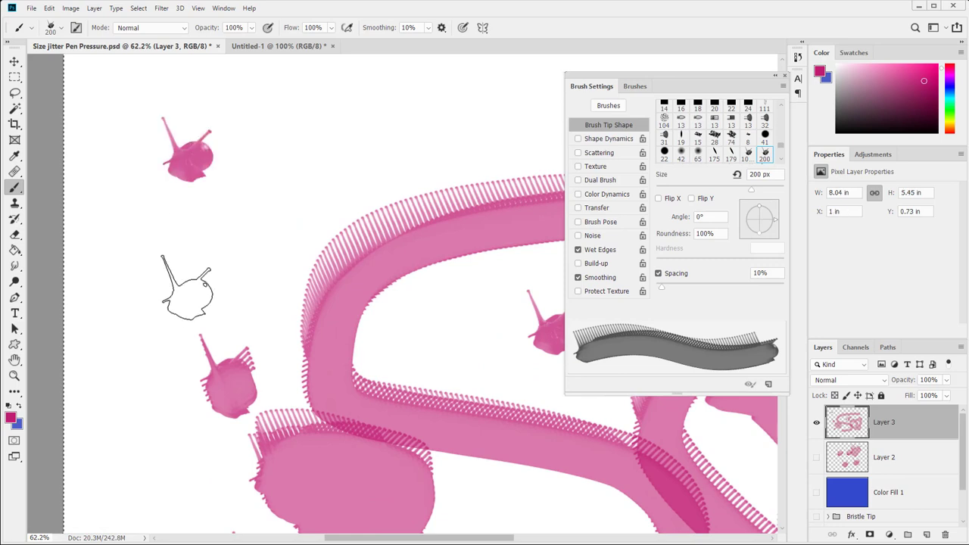
pyautogui.click(278, 135)
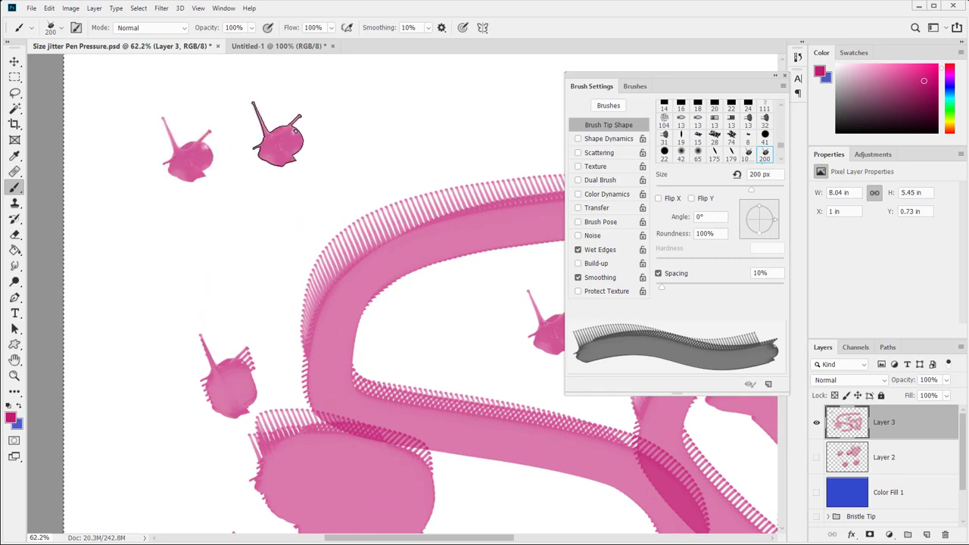
pyautogui.click(278, 135)
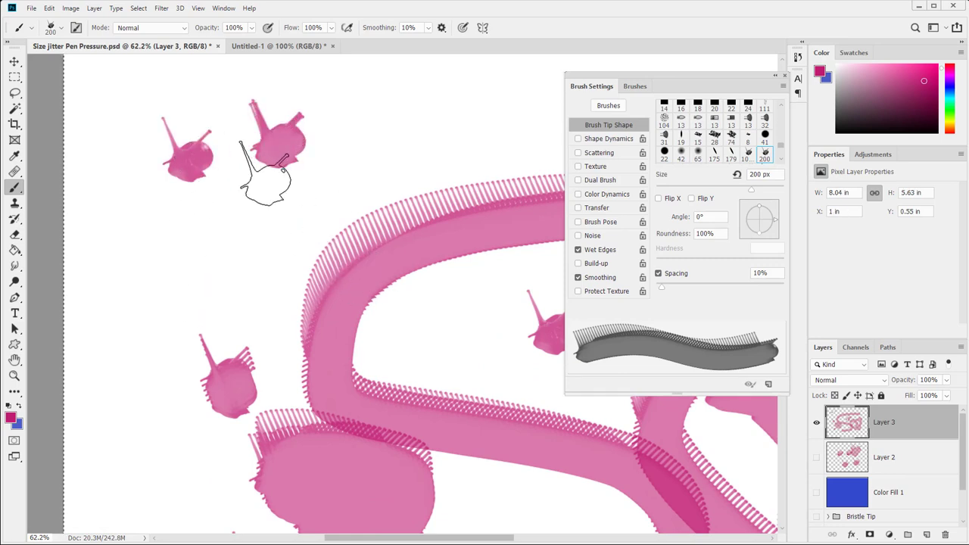
pyautogui.click(276, 131)
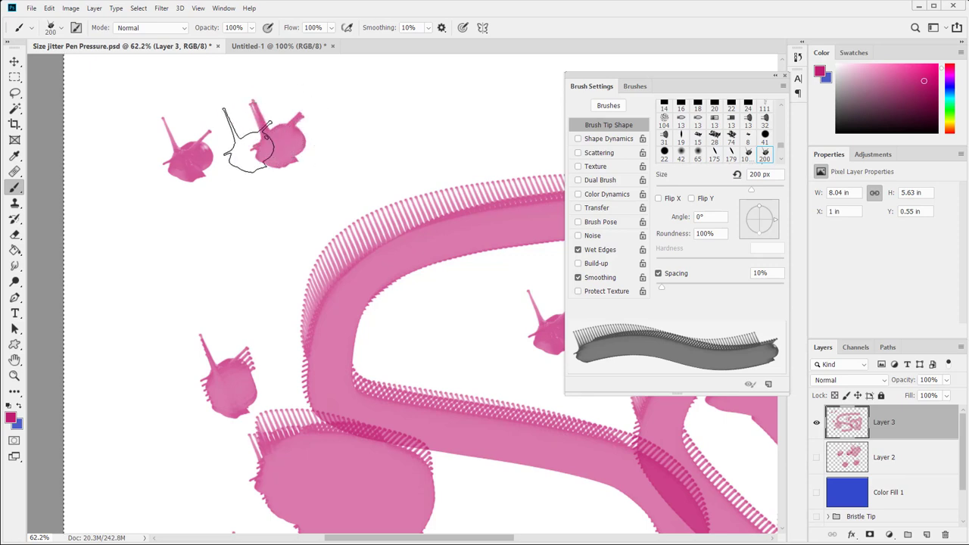
# Step: Paint a blob below the stamped snails, layer overlapping strokes across the top of the S curve, and add a second stroke inside the blob
pyautogui.moveTo(184, 205)
pyautogui.mouseDown()
pyautogui.moveTo(189, 242)
pyautogui.moveTo(178, 238)
pyautogui.moveTo(157, 263)
pyautogui.moveTo(151, 306)
pyautogui.moveTo(185, 318)
pyautogui.moveTo(235, 254)
pyautogui.moveTo(233, 235)
pyautogui.moveTo(212, 225)
pyautogui.moveTo(142, 226)
pyautogui.moveTo(123, 249)
pyautogui.moveTo(127, 302)
pyautogui.moveTo(155, 297)
pyautogui.moveTo(182, 259)
pyautogui.moveTo(203, 267)
pyautogui.moveTo(176, 269)
pyautogui.mouseUp()
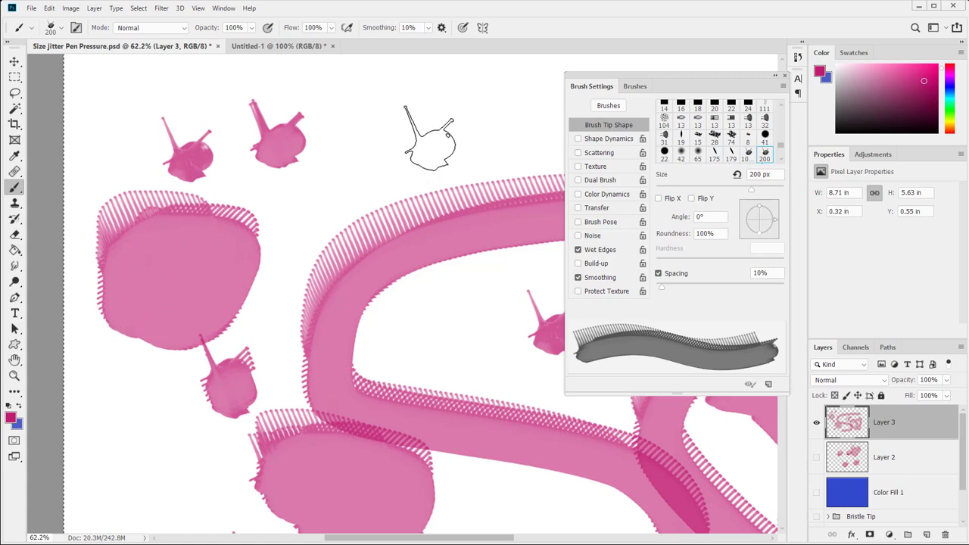
pyautogui.moveTo(430, 139)
pyautogui.mouseDown()
pyautogui.moveTo(438, 242)
pyautogui.moveTo(436, 345)
pyautogui.moveTo(415, 336)
pyautogui.moveTo(399, 307)
pyautogui.moveTo(394, 224)
pyautogui.mouseUp()
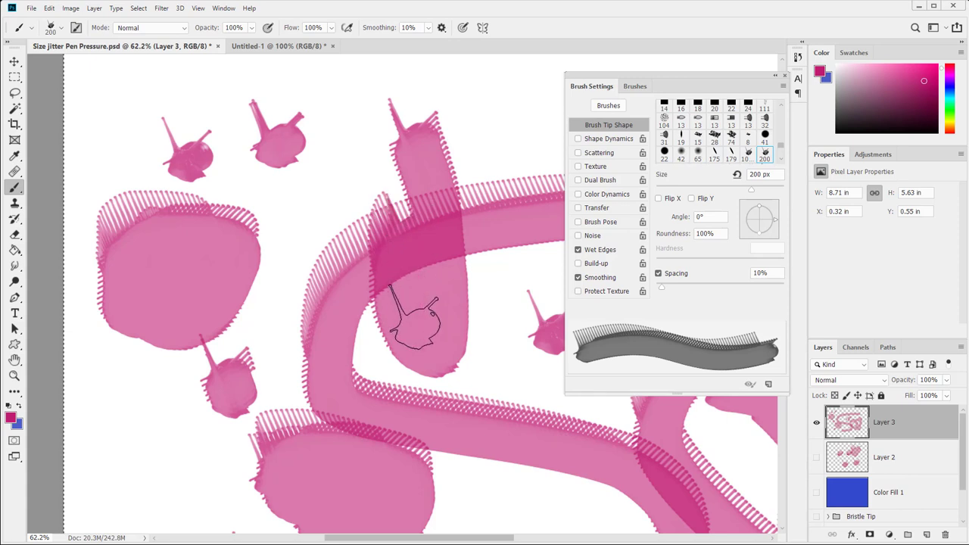
pyautogui.moveTo(414, 317)
pyautogui.mouseDown()
pyautogui.moveTo(406, 219)
pyautogui.moveTo(440, 201)
pyautogui.moveTo(426, 265)
pyautogui.moveTo(430, 189)
pyautogui.moveTo(463, 180)
pyautogui.moveTo(475, 227)
pyautogui.moveTo(433, 222)
pyautogui.moveTo(487, 210)
pyautogui.moveTo(445, 251)
pyautogui.moveTo(461, 195)
pyautogui.moveTo(477, 243)
pyautogui.moveTo(395, 217)
pyautogui.moveTo(422, 207)
pyautogui.moveTo(374, 261)
pyautogui.moveTo(420, 273)
pyautogui.moveTo(407, 239)
pyautogui.moveTo(365, 277)
pyautogui.moveTo(350, 269)
pyautogui.moveTo(356, 252)
pyautogui.moveTo(378, 261)
pyautogui.moveTo(362, 281)
pyautogui.moveTo(340, 263)
pyautogui.moveTo(359, 245)
pyautogui.moveTo(340, 263)
pyautogui.moveTo(371, 205)
pyautogui.moveTo(365, 261)
pyautogui.moveTo(356, 182)
pyautogui.moveTo(420, 202)
pyautogui.moveTo(382, 189)
pyautogui.moveTo(423, 157)
pyautogui.moveTo(389, 214)
pyautogui.moveTo(390, 113)
pyautogui.moveTo(425, 191)
pyautogui.moveTo(388, 127)
pyautogui.moveTo(418, 158)
pyautogui.moveTo(406, 111)
pyautogui.moveTo(479, 172)
pyautogui.moveTo(439, 146)
pyautogui.moveTo(490, 134)
pyautogui.moveTo(445, 123)
pyautogui.moveTo(489, 142)
pyautogui.moveTo(491, 231)
pyautogui.moveTo(492, 198)
pyautogui.moveTo(438, 312)
pyautogui.moveTo(408, 294)
pyautogui.moveTo(425, 229)
pyautogui.moveTo(456, 263)
pyautogui.moveTo(396, 256)
pyautogui.moveTo(467, 248)
pyautogui.moveTo(402, 212)
pyautogui.moveTo(466, 229)
pyautogui.moveTo(437, 193)
pyautogui.moveTo(405, 184)
pyautogui.moveTo(465, 209)
pyautogui.moveTo(440, 144)
pyautogui.moveTo(433, 183)
pyautogui.moveTo(403, 155)
pyautogui.mouseUp()
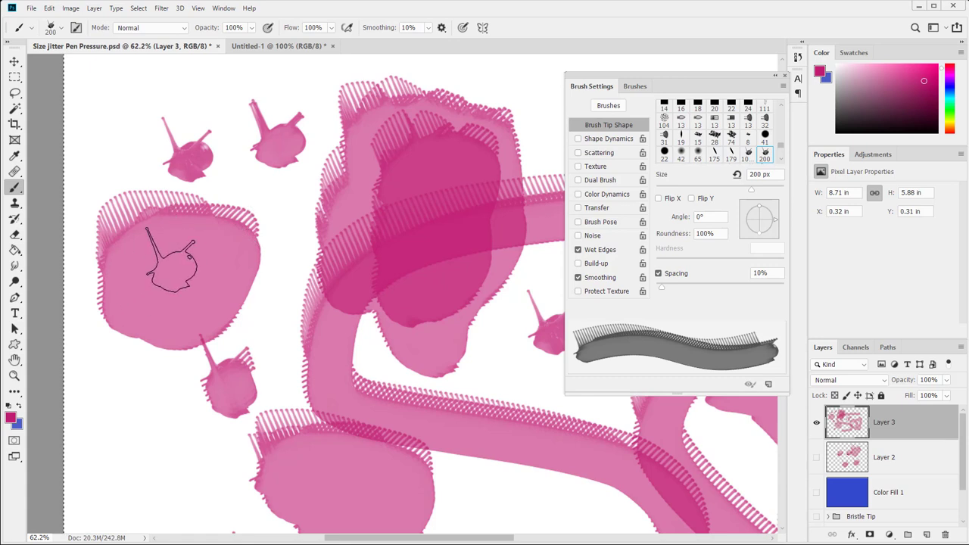
pyautogui.moveTo(172, 259)
pyautogui.mouseDown()
pyautogui.moveTo(156, 277)
pyautogui.moveTo(152, 255)
pyautogui.moveTo(188, 270)
pyautogui.moveTo(160, 274)
pyautogui.mouseUp()
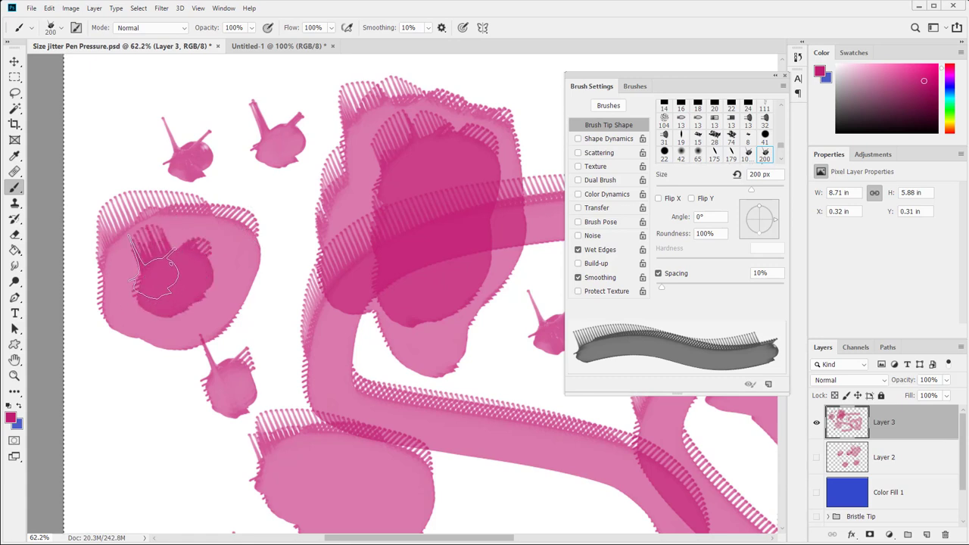
pyautogui.scroll(-5, 389, 318)
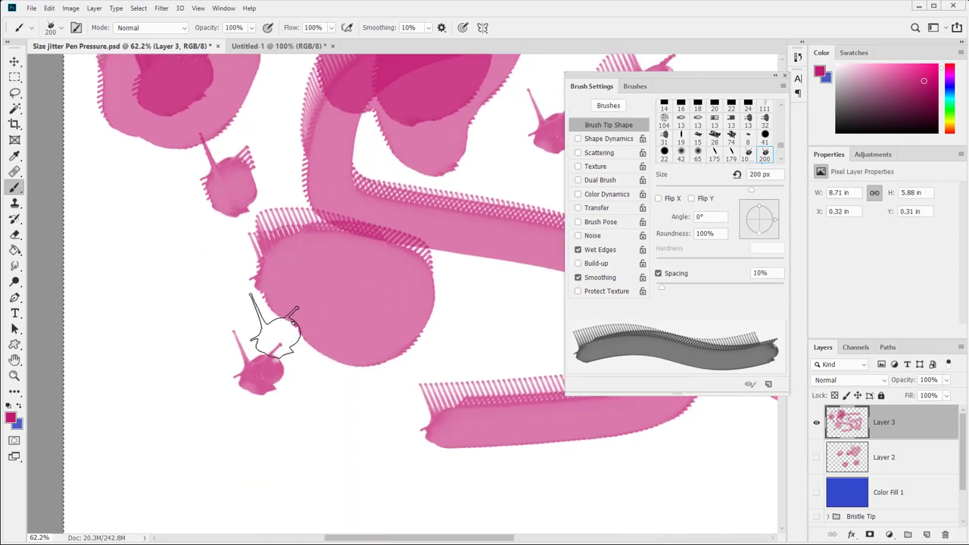
# Step: Turn off Wet Edges for the brush, delete Layer 3, and show Layer 2 again
pyautogui.click(580, 249)
pyautogui.press('Delete')
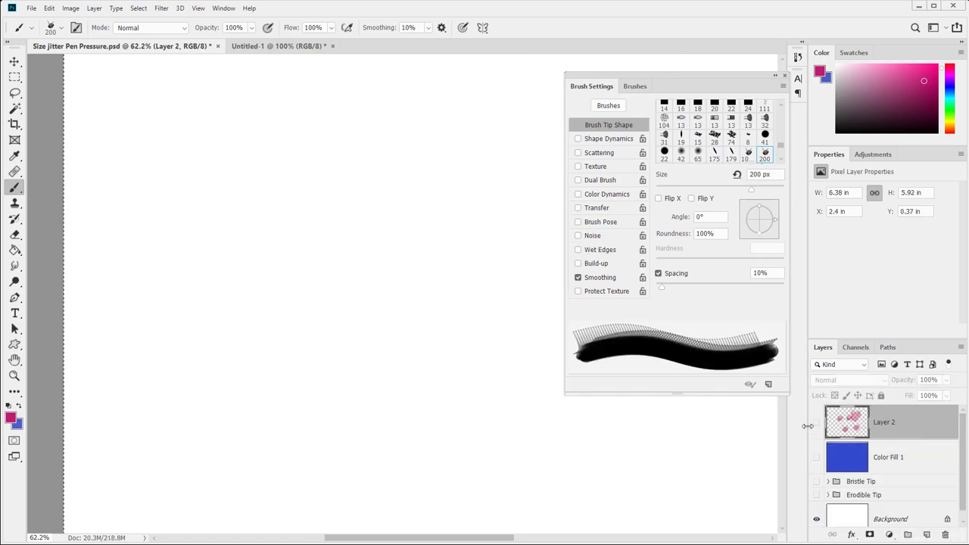
pyautogui.click(817, 422)
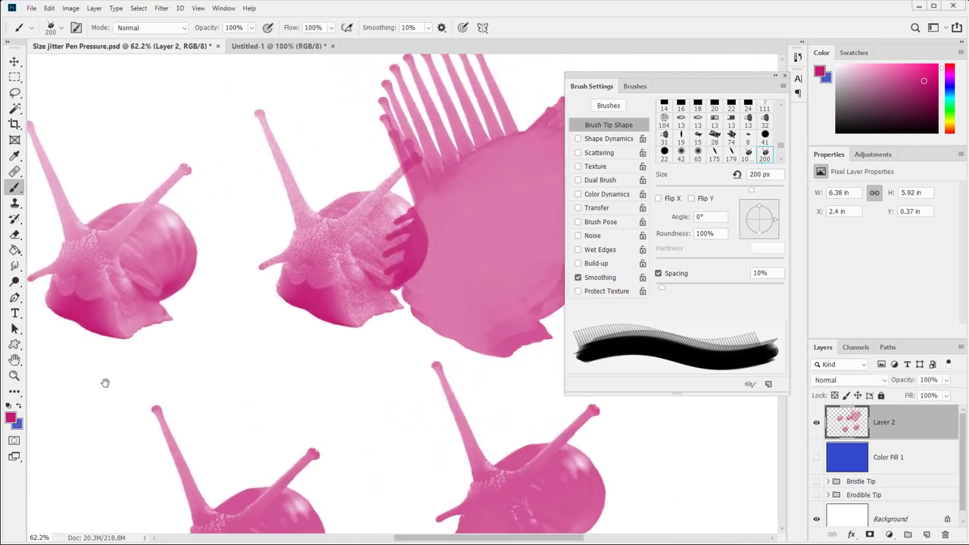
# Step: Swap the foreground color to blue and enable airbrush-style Build-up for the brush
pyautogui.press('z')
pyautogui.keyDown('alt'); pyautogui.click(292, 281); pyautogui.keyUp('alt')
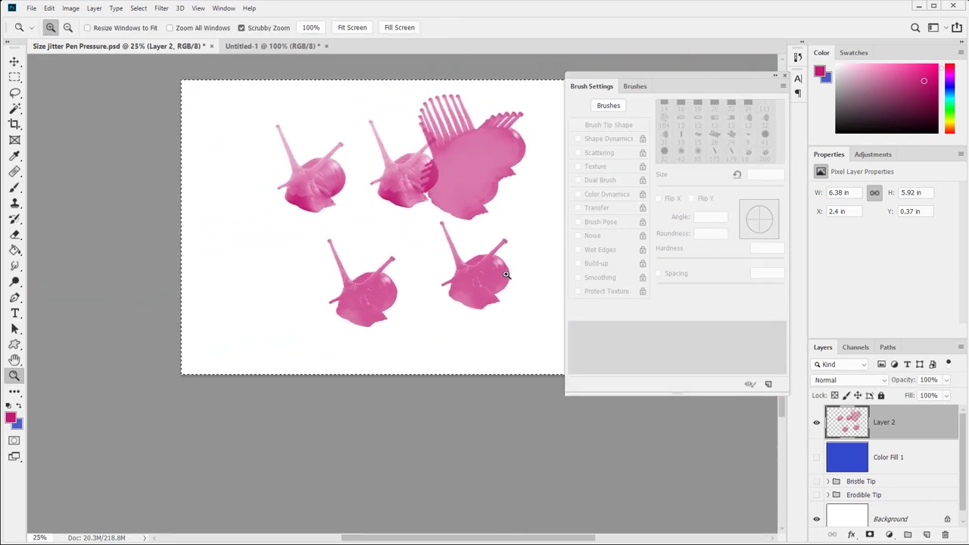
pyautogui.press('b')
pyautogui.click(21, 407)
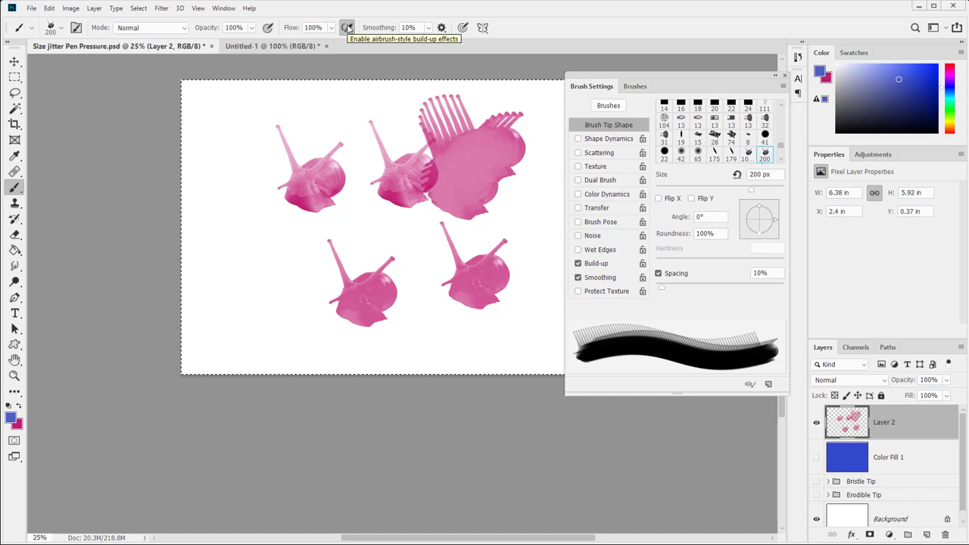
pyautogui.click(347, 28)
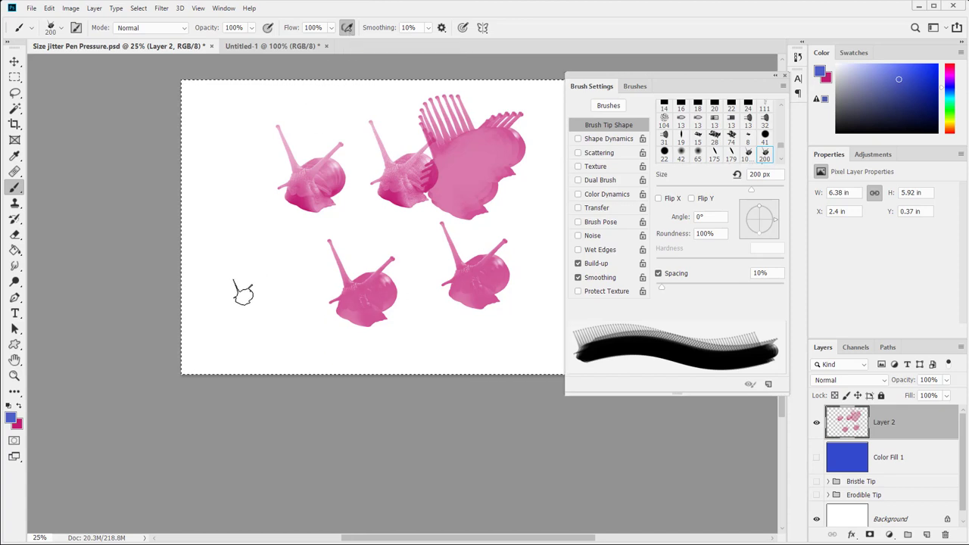
# Step: Enlarge the brush to 700 px, build up two blue snails beside the pink ones, and paint a broad blue stroke over the lower pink snails
pyautogui.press(']')
pyautogui.press(']')
pyautogui.press(']')
pyautogui.click(268, 276)
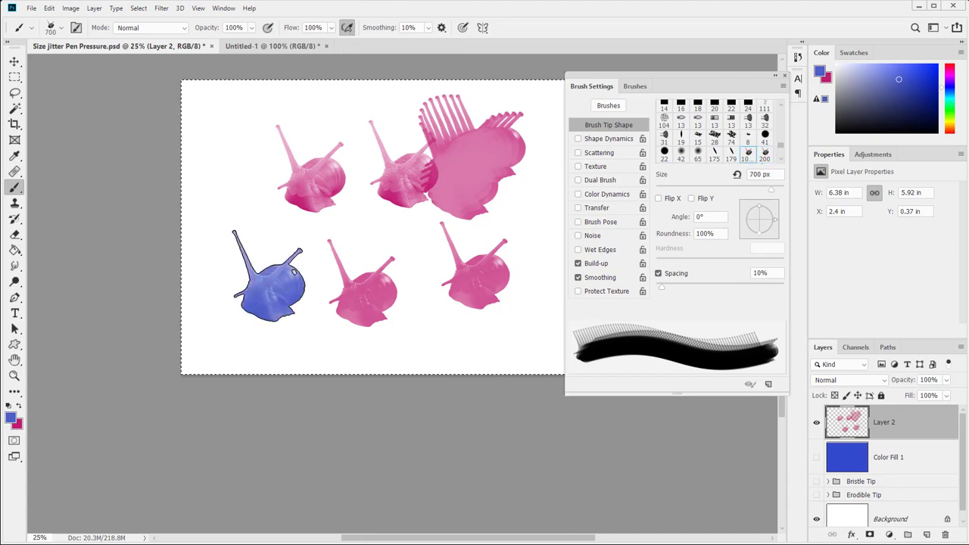
pyautogui.click(230, 148)
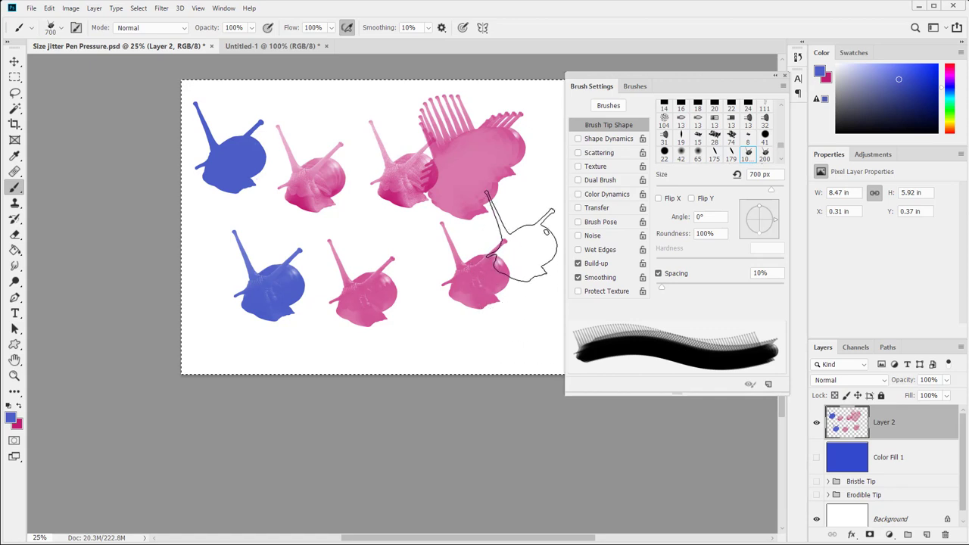
pyautogui.moveTo(526, 251)
pyautogui.mouseDown()
pyautogui.moveTo(487, 262)
pyautogui.moveTo(383, 289)
pyautogui.moveTo(494, 249)
pyautogui.moveTo(475, 278)
pyautogui.moveTo(437, 281)
pyautogui.moveTo(477, 254)
pyautogui.moveTo(498, 258)
pyautogui.moveTo(447, 268)
pyautogui.mouseUp()
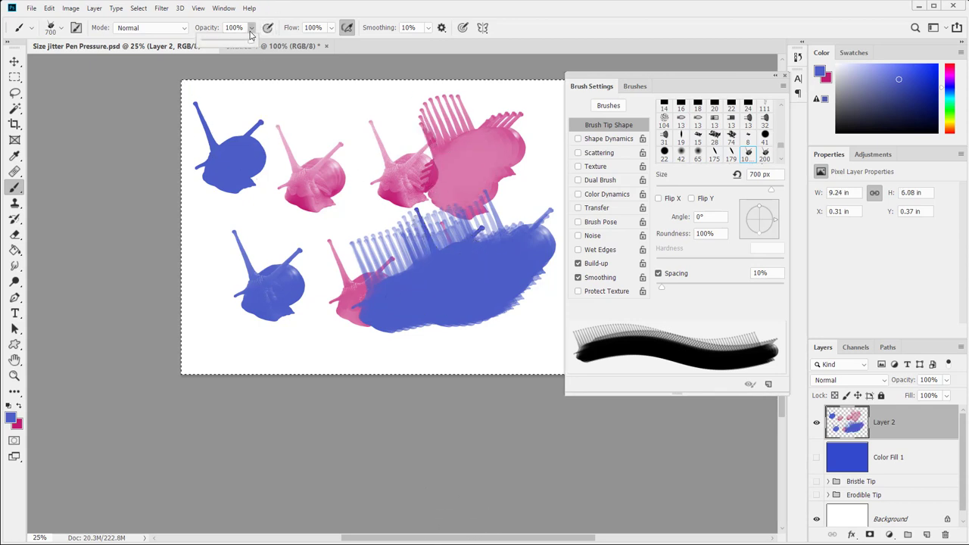
# Step: Pick a near-black color at 36% opacity, paint over the broad blue stroke, and stamp a snail between the two blue snails
pyautogui.moveTo(868, 85); pyautogui.dragTo(859, 123)
pyautogui.moveTo(467, 259)
pyautogui.mouseDown()
pyautogui.moveTo(496, 268)
pyautogui.moveTo(363, 291)
pyautogui.moveTo(411, 257)
pyautogui.moveTo(466, 268)
pyautogui.moveTo(440, 268)
pyautogui.moveTo(492, 257)
pyautogui.mouseUp()
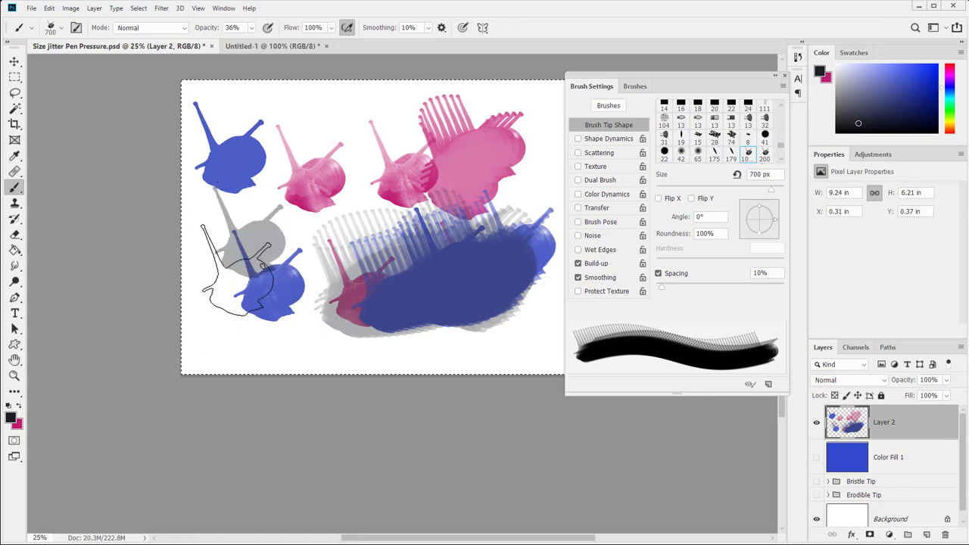
pyautogui.moveTo(237, 269)
pyautogui.mouseDown()
pyautogui.moveTo(243, 220)
pyautogui.moveTo(298, 277)
pyautogui.moveTo(279, 230)
pyautogui.moveTo(266, 286)
pyautogui.mouseUp()
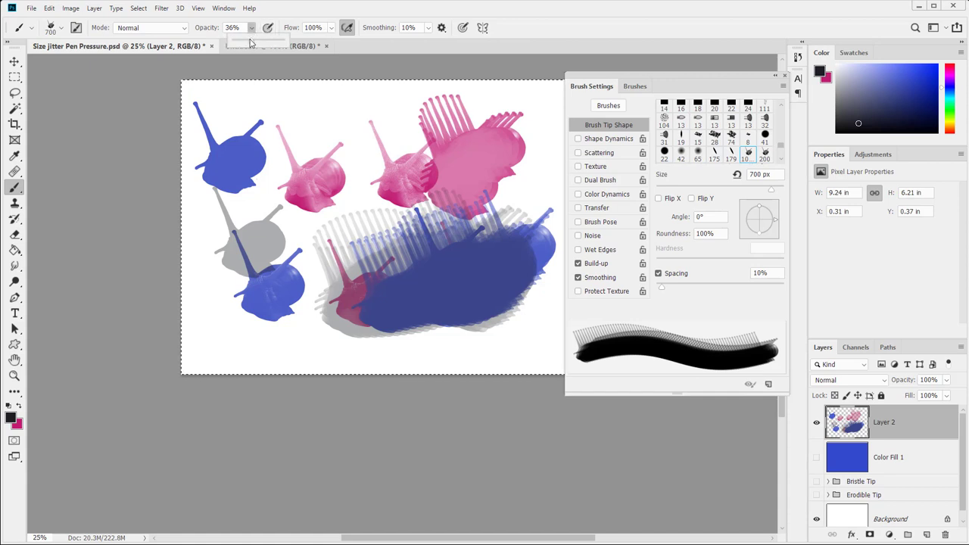
# Step: Set the opacity to 100% and the flow to 30%, pick green, and build up a broad green area over the dark blue stroke
pyautogui.click(331, 28)
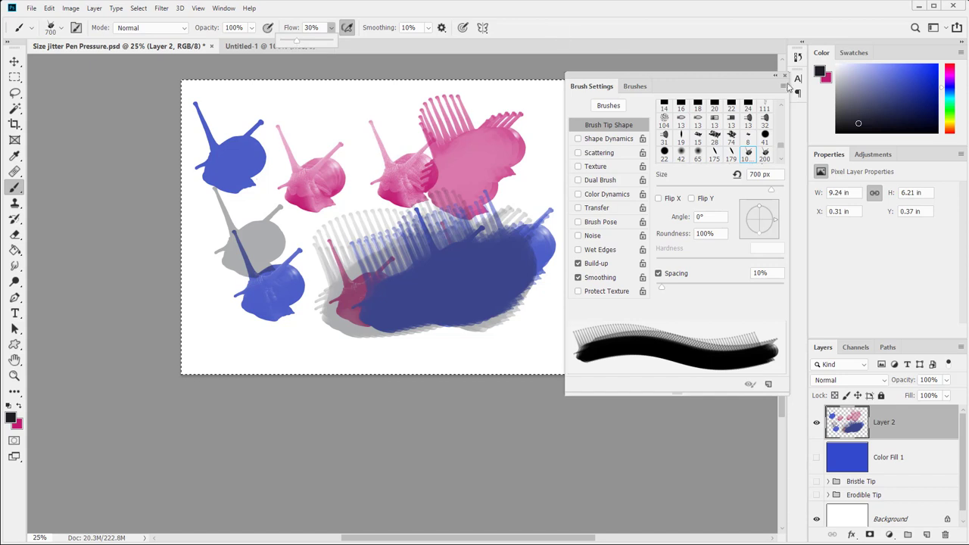
pyautogui.click(952, 107)
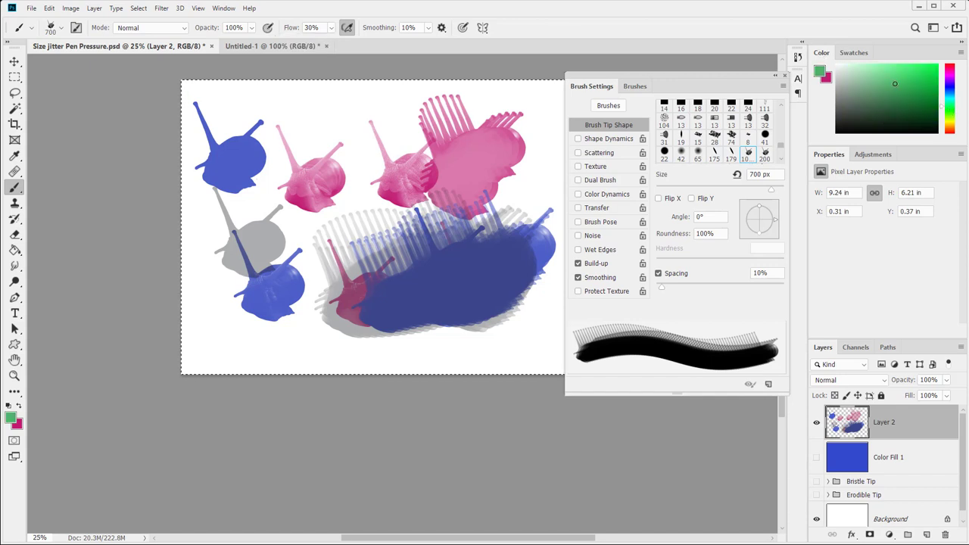
pyautogui.moveTo(424, 322)
pyautogui.mouseDown()
pyautogui.moveTo(452, 288)
pyautogui.moveTo(339, 298)
pyautogui.moveTo(377, 309)
pyautogui.moveTo(348, 301)
pyautogui.moveTo(399, 267)
pyautogui.moveTo(380, 310)
pyautogui.moveTo(337, 265)
pyautogui.moveTo(399, 258)
pyautogui.moveTo(401, 295)
pyautogui.moveTo(359, 267)
pyautogui.moveTo(361, 276)
pyautogui.moveTo(431, 272)
pyautogui.moveTo(388, 280)
pyautogui.moveTo(456, 261)
pyautogui.moveTo(494, 310)
pyautogui.moveTo(476, 307)
pyautogui.moveTo(515, 246)
pyautogui.moveTo(474, 263)
pyautogui.moveTo(263, 280)
pyautogui.moveTo(342, 242)
pyautogui.moveTo(295, 305)
pyautogui.moveTo(256, 261)
pyautogui.moveTo(321, 250)
pyautogui.moveTo(265, 296)
pyautogui.moveTo(253, 242)
pyautogui.moveTo(312, 244)
pyautogui.moveTo(291, 280)
pyautogui.moveTo(255, 244)
pyautogui.moveTo(318, 243)
pyautogui.moveTo(293, 304)
pyautogui.moveTo(255, 261)
pyautogui.moveTo(319, 269)
pyautogui.moveTo(275, 280)
pyautogui.moveTo(353, 235)
pyautogui.moveTo(321, 289)
pyautogui.moveTo(332, 225)
pyautogui.moveTo(367, 276)
pyautogui.moveTo(356, 228)
pyautogui.moveTo(379, 287)
pyautogui.moveTo(384, 192)
pyautogui.moveTo(418, 288)
pyautogui.moveTo(412, 227)
pyautogui.moveTo(430, 292)
pyautogui.moveTo(392, 227)
pyautogui.mouseUp()
pyautogui.hotkey('ctrl', 'z')
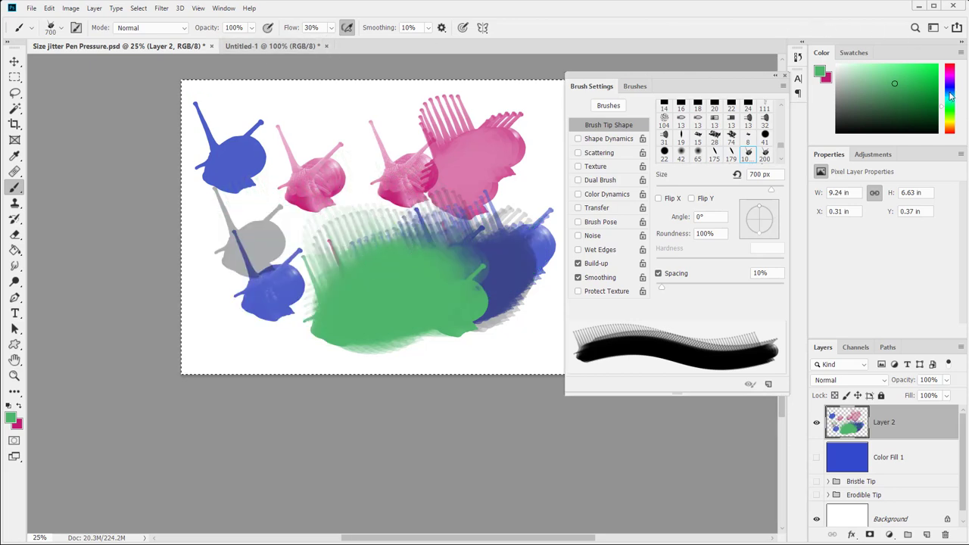
# Step: Change the color to medium blue, paint over the green area, and build up snails to its lower right and lower left
pyautogui.click(950, 96)
pyautogui.moveTo(417, 228)
pyautogui.mouseDown()
pyautogui.moveTo(405, 238)
pyautogui.moveTo(345, 247)
pyautogui.moveTo(414, 248)
pyautogui.moveTo(438, 282)
pyautogui.moveTo(442, 267)
pyautogui.moveTo(419, 250)
pyautogui.moveTo(388, 256)
pyautogui.moveTo(379, 272)
pyautogui.moveTo(396, 287)
pyautogui.moveTo(394, 326)
pyautogui.mouseUp()
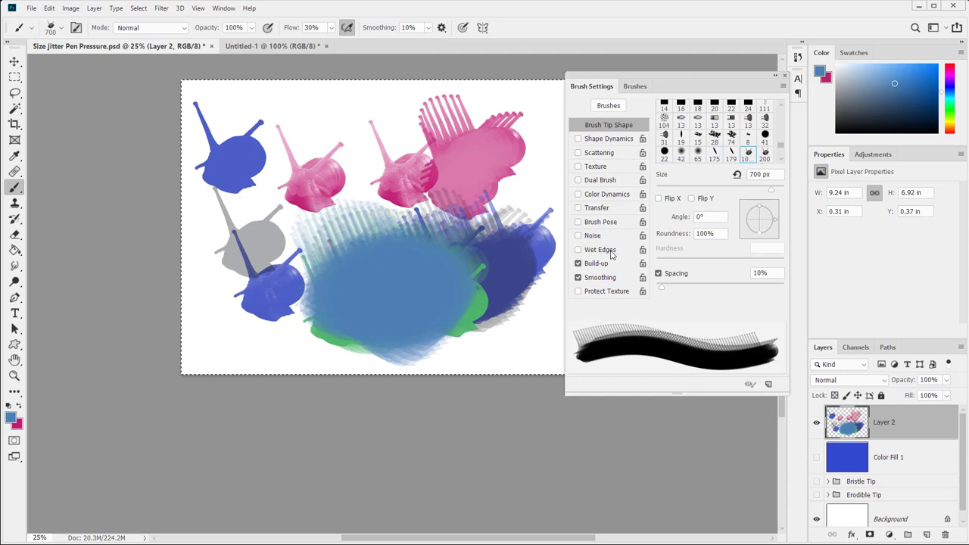
pyautogui.click(521, 306)
pyautogui.moveTo(520, 306)
pyautogui.mouseDown()
pyautogui.moveTo(358, 304)
pyautogui.moveTo(498, 307)
pyautogui.moveTo(426, 303)
pyautogui.mouseUp()
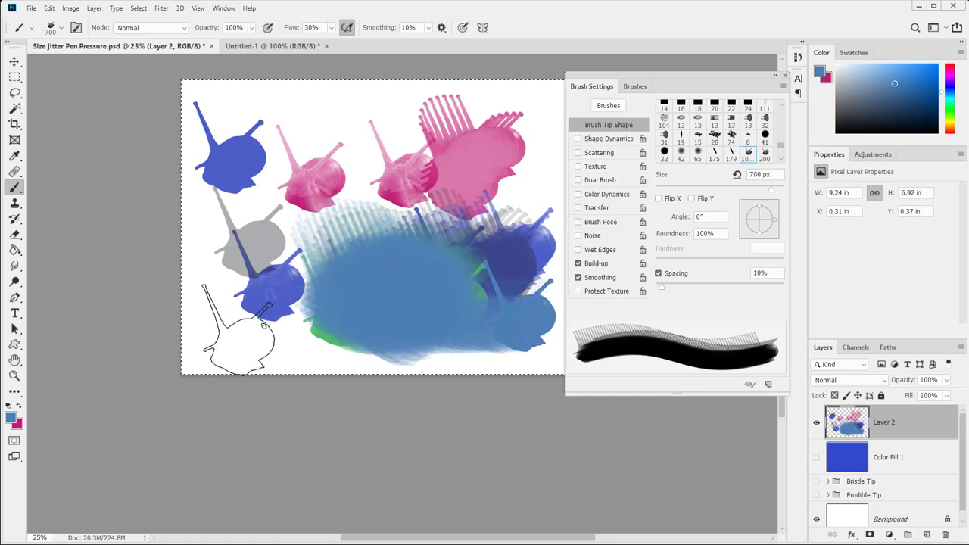
pyautogui.moveTo(224, 311); pyautogui.dragTo(224, 310)
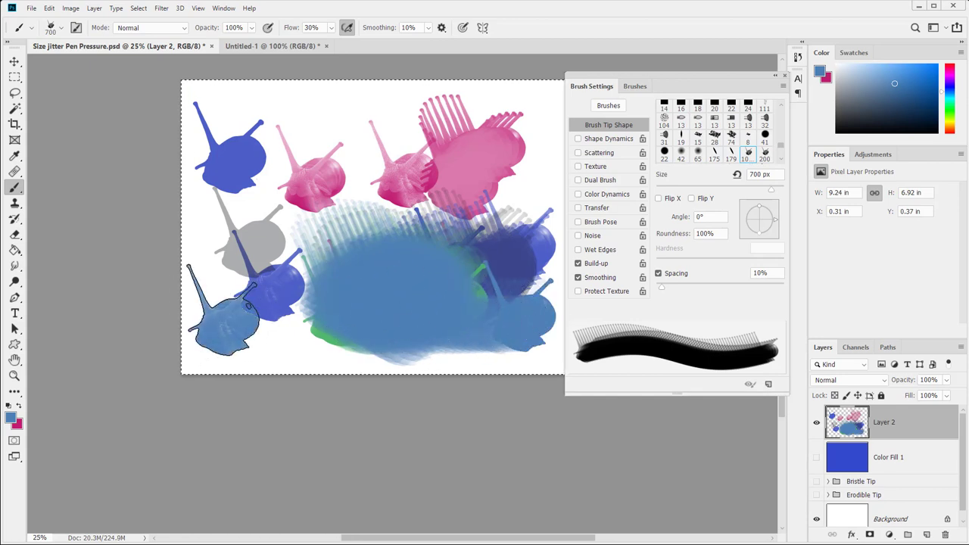
pyautogui.moveTo(289, 329); pyautogui.dragTo(289, 328)
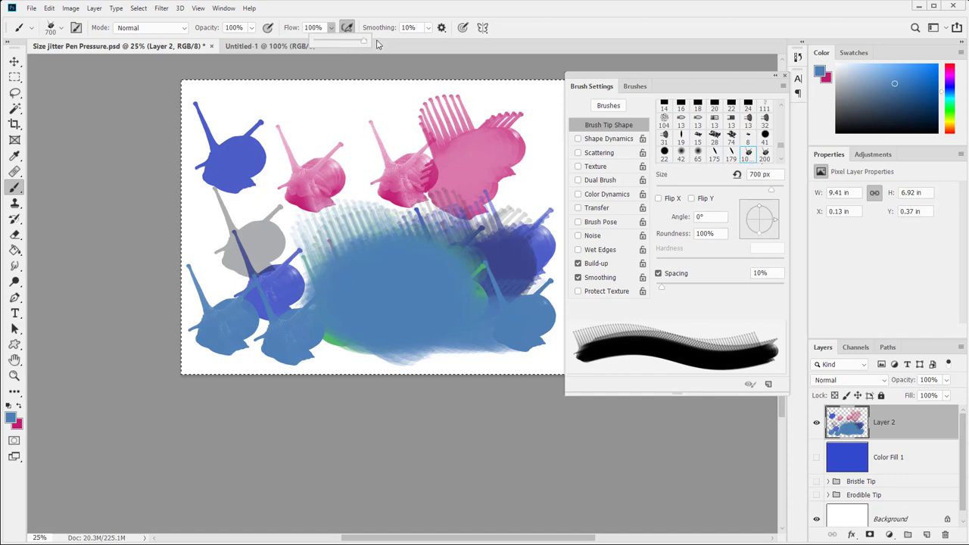
# Step: Set the flow to 100%, turn off Build-up, and stamp a green snail in the middle of the blue area
pyautogui.click(348, 30)
pyautogui.click(944, 108)
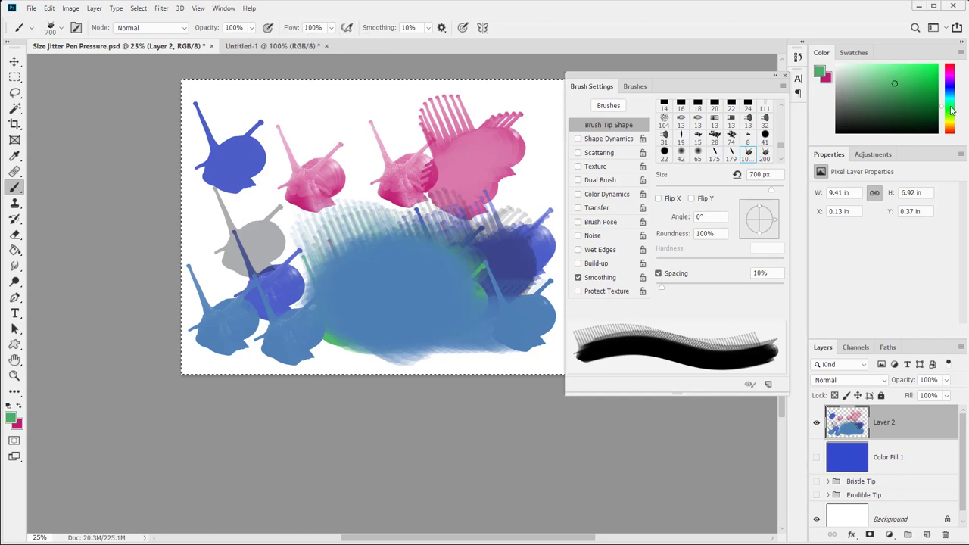
pyautogui.click(394, 286)
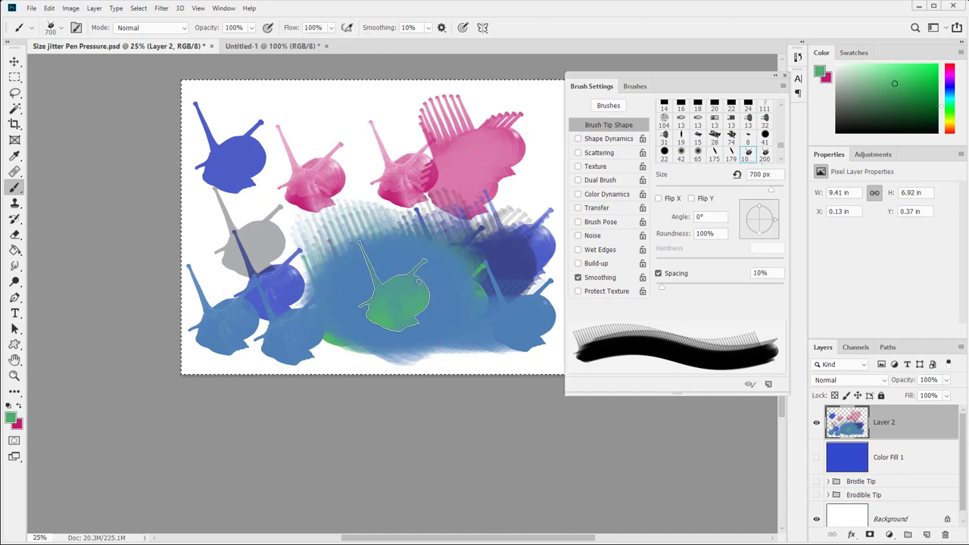